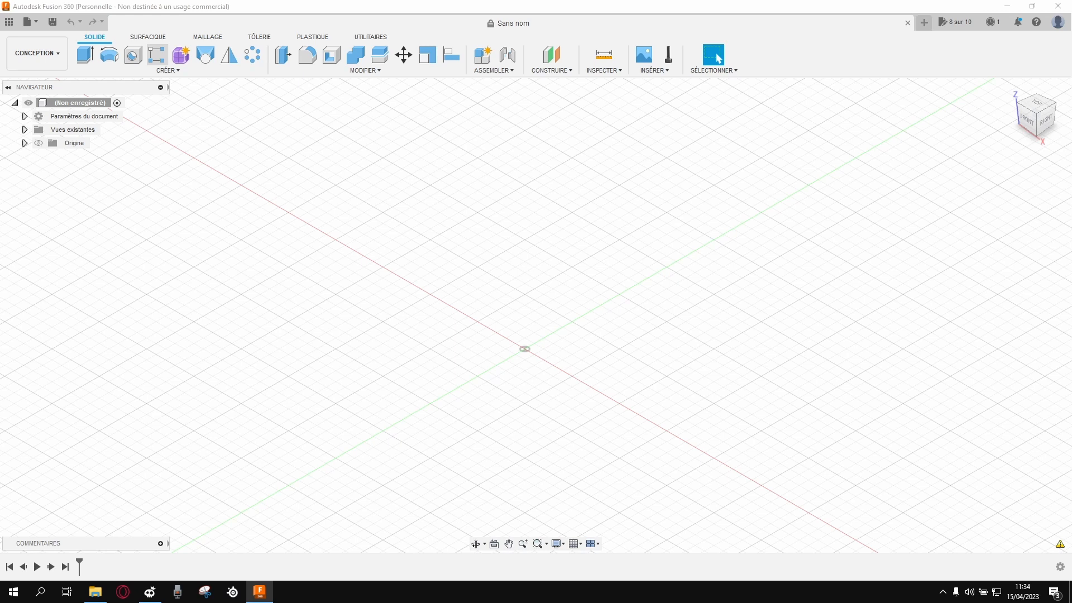
Create a new sketch on the horizontal XY plane, viewed from the top.
{"action": "left_click", "coordinate": [157, 55]}
{"action": "left_click", "coordinate": [168, 71]}
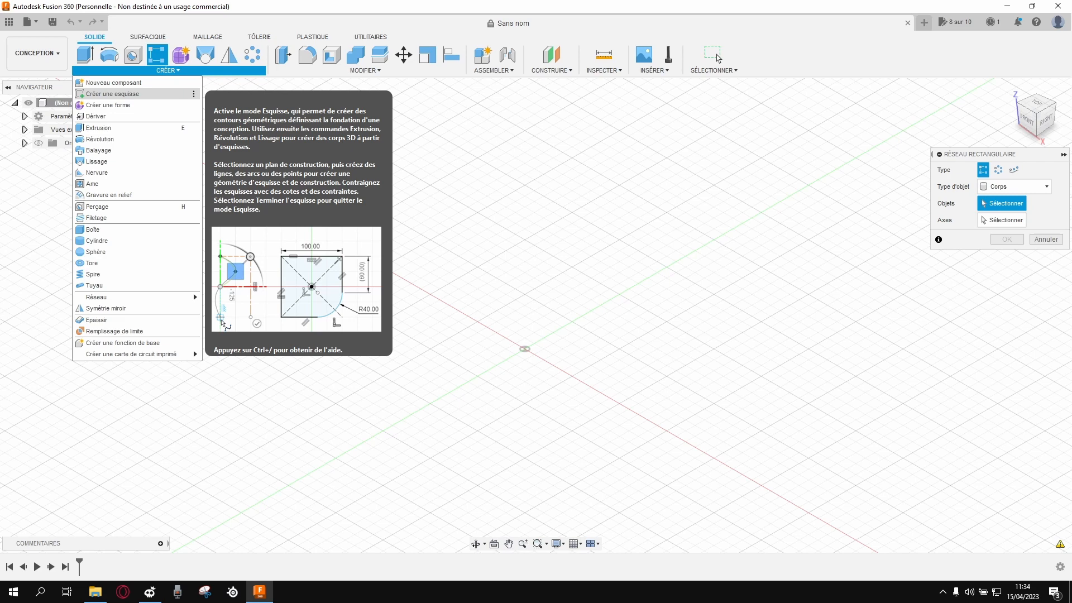
{"action": "left_click", "coordinate": [112, 94]}
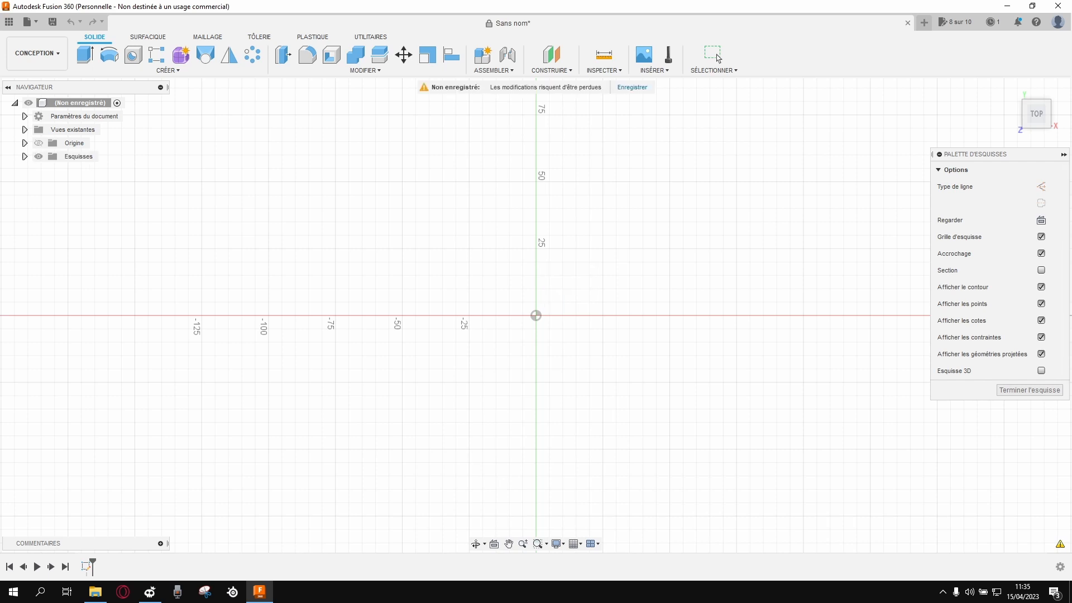
{"action": "left_click", "coordinate": [714, 55]}
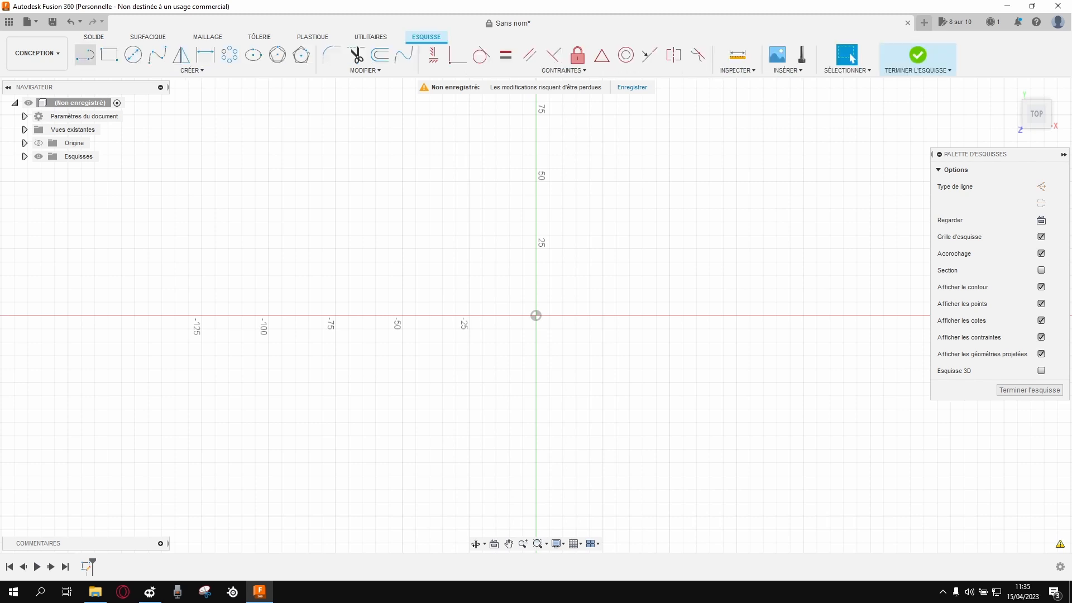
Draw a 25 mm horizontal line from the origin along the positive X axis.
{"action": "left_click", "coordinate": [85, 54]}
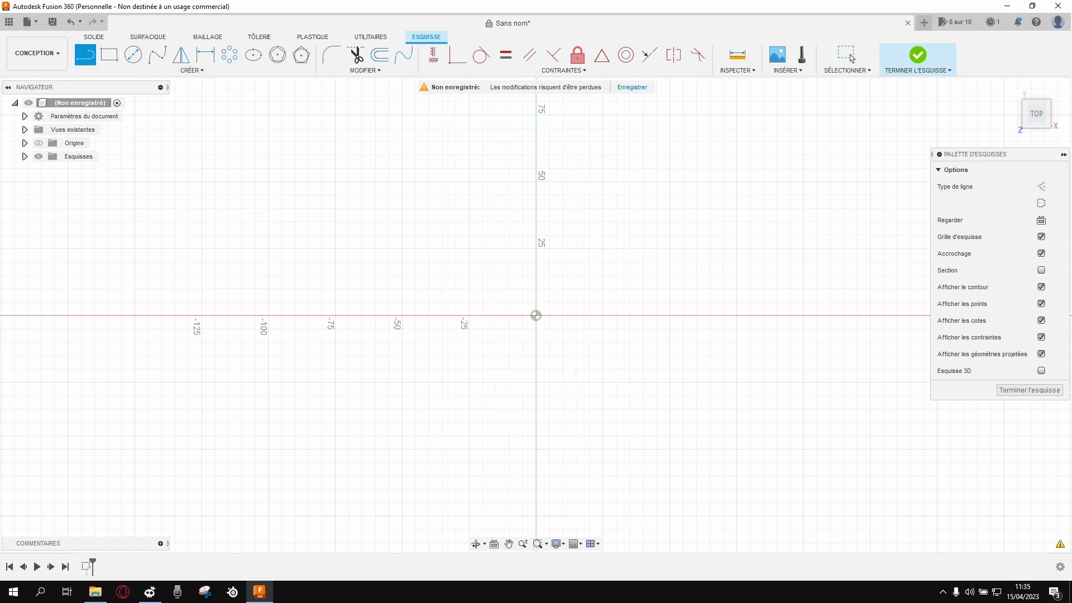
{"action": "left_click", "coordinate": [536, 315]}
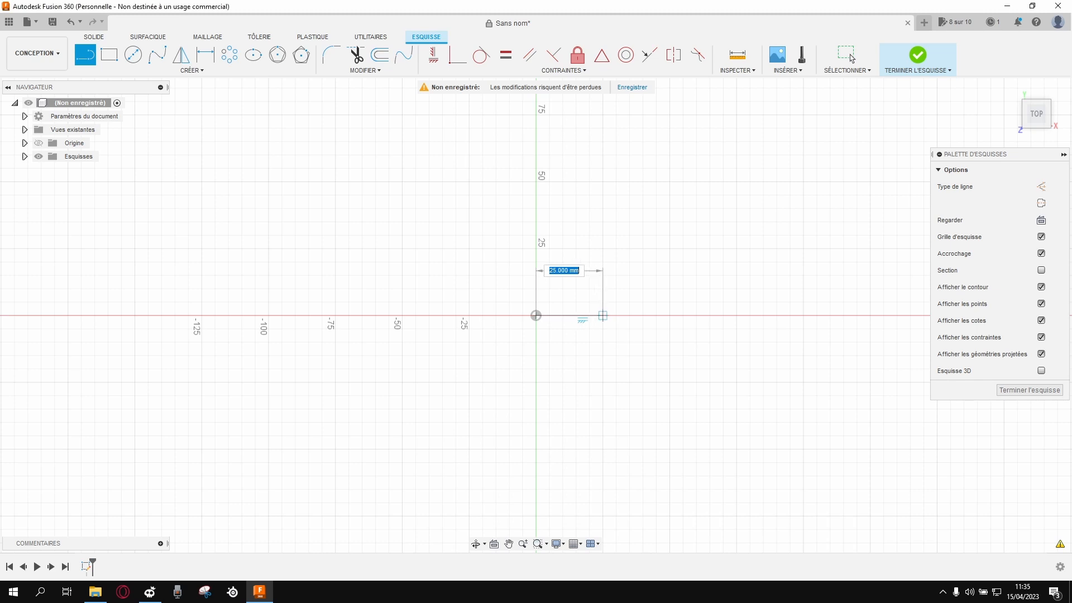
{"action": "left_click", "coordinate": [603, 316]}
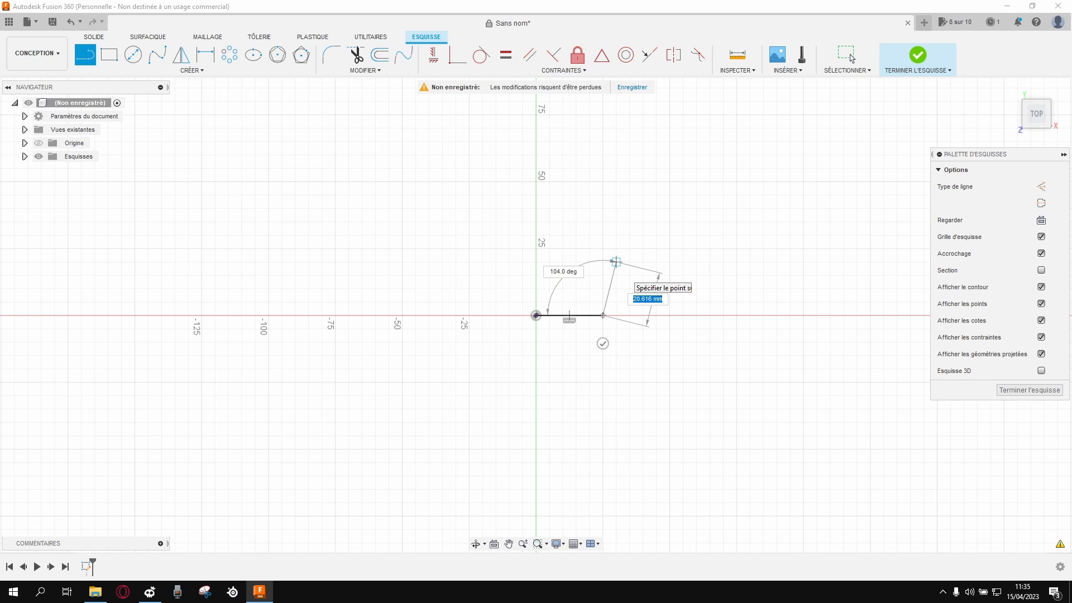
Add a 25 mm line rising from the base line's far end at 75° to it, and end the line chain.
{"action": "type", "text": "25"}
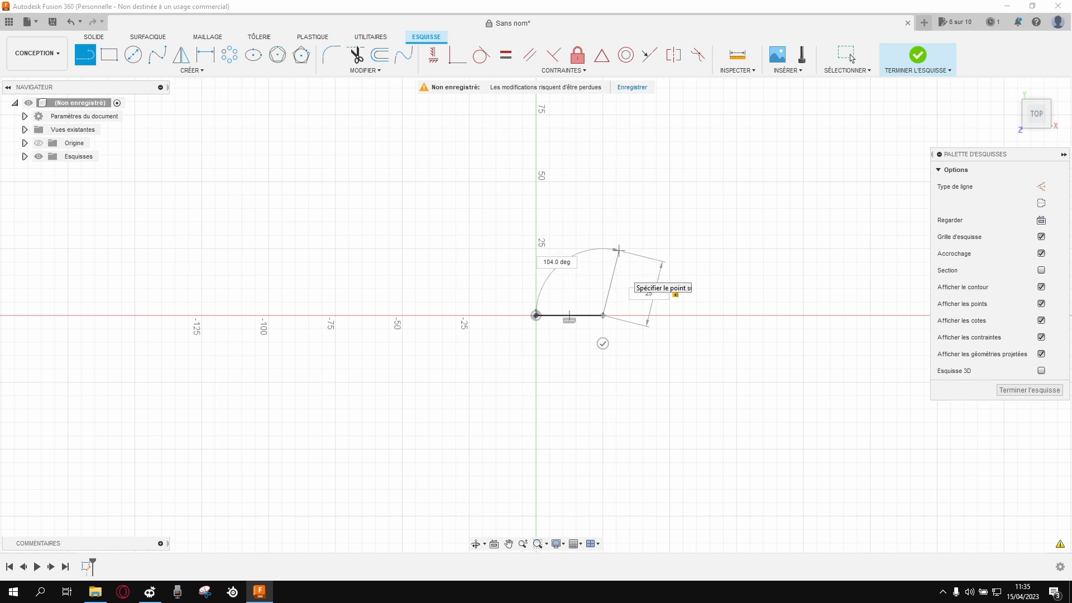
{"action": "key", "text": "Tab"}
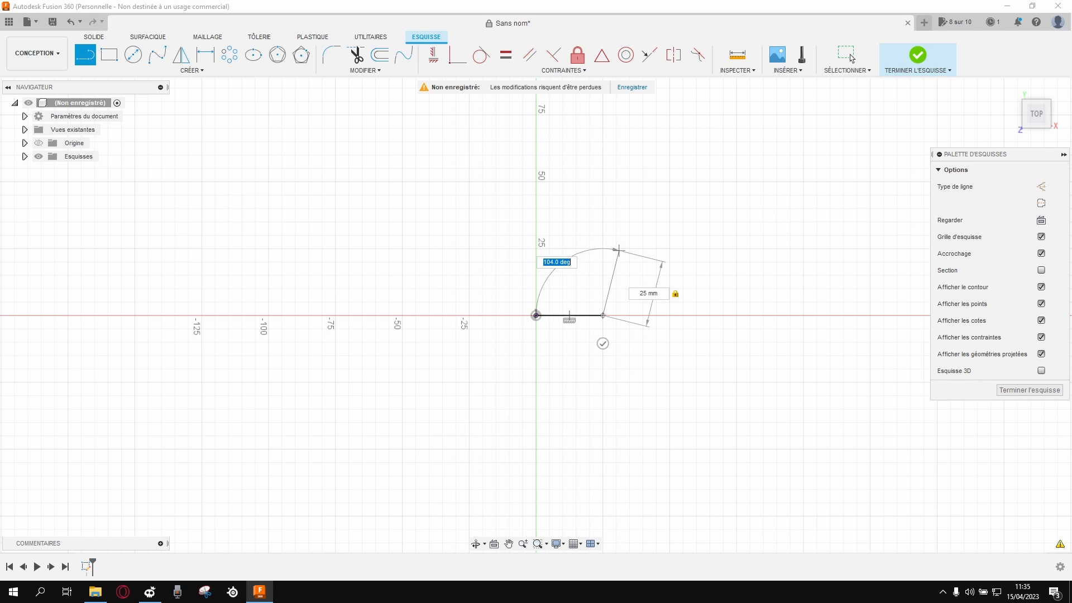
{"action": "type", "text": "75"}
{"action": "key", "text": "Tab"}
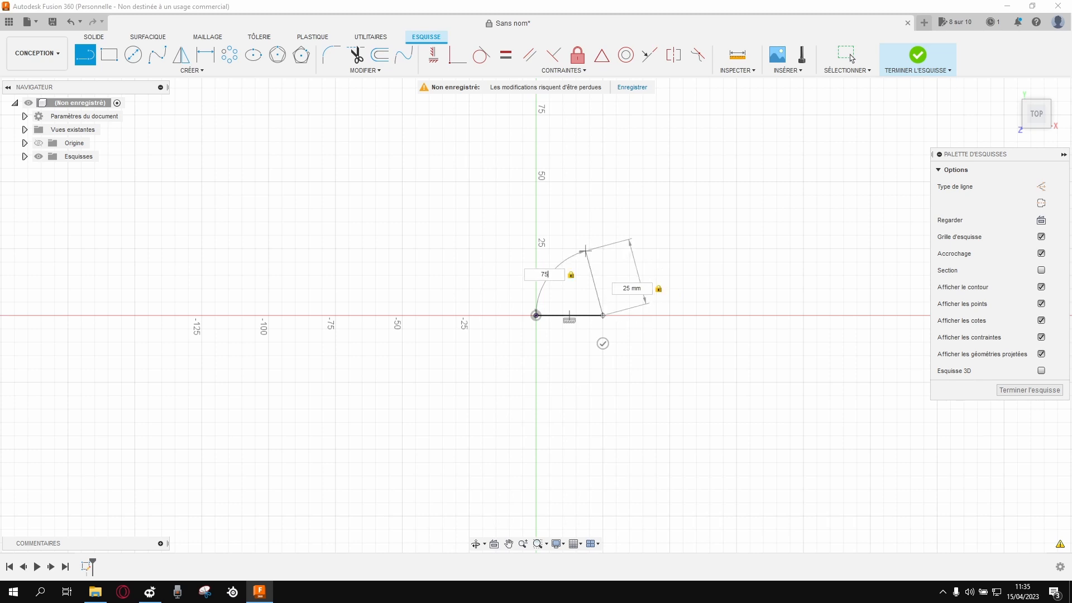
{"action": "key", "text": "Tab"}
{"action": "key", "text": "Tab"}
{"action": "key", "text": "Tab"}
{"action": "key", "text": "Tab"}
{"action": "key", "text": "Tab"}
{"action": "key", "text": "Tab"}
{"action": "key", "text": "Tab"}
{"action": "key", "text": "Tab"}
{"action": "key", "text": "Tab"}
{"action": "key", "text": "Tab"}
{"action": "key", "text": "Tab"}
{"action": "left_click", "coordinate": [852, 58]}
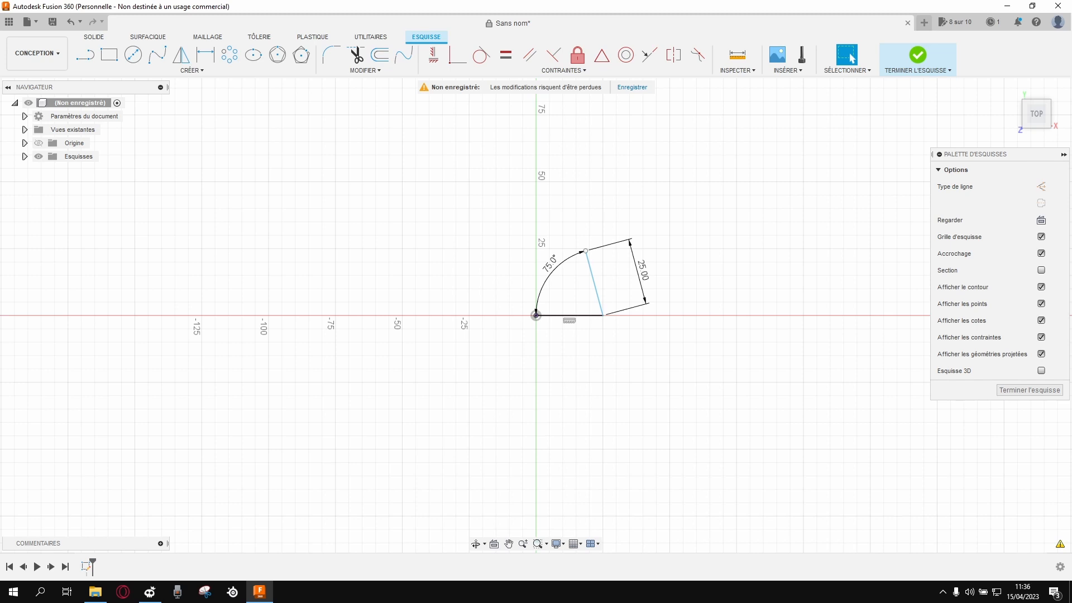
Close the triangle with a line from the upper end of the slanted line back to the origin.
{"action": "key", "text": "l"}
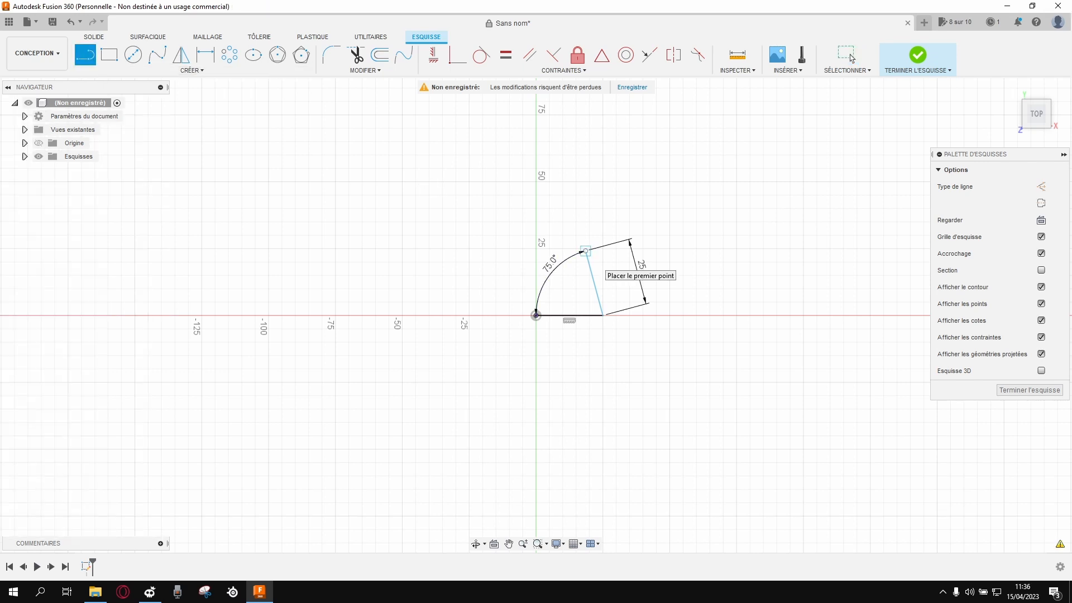
{"action": "left_click", "coordinate": [585, 251]}
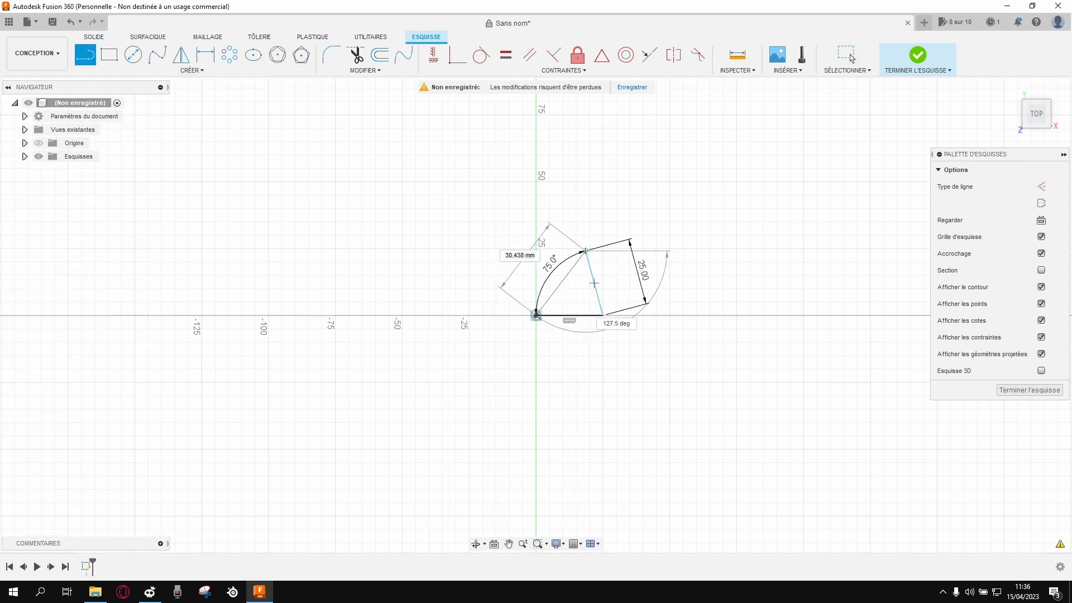
{"action": "left_click", "coordinate": [536, 316]}
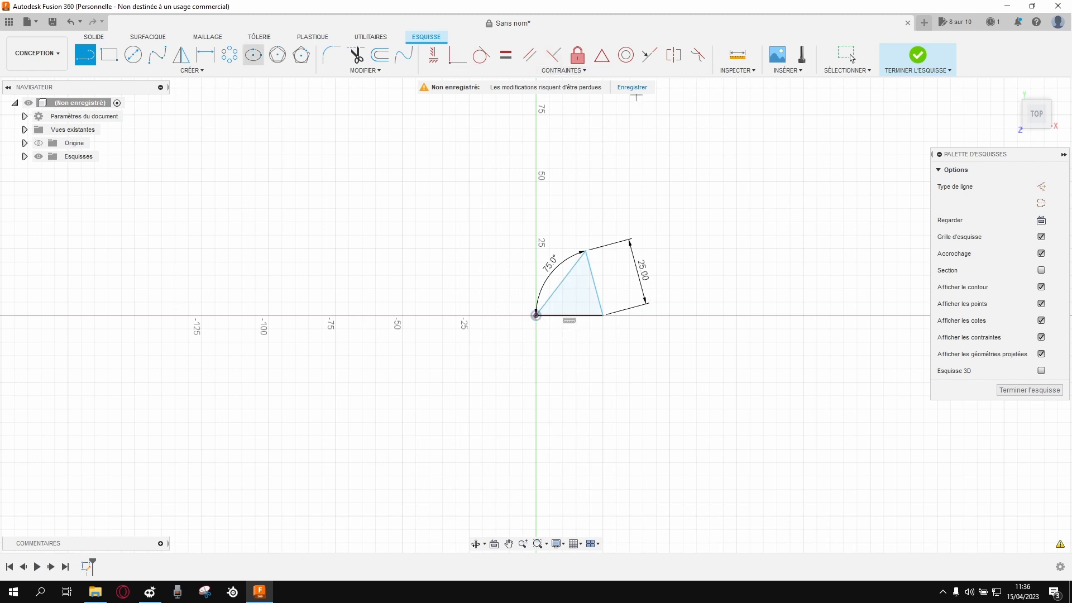
Draw a 25 mm diameter circle centred on the base line's midpoint and passing through the origin.
{"action": "left_click", "coordinate": [133, 54]}
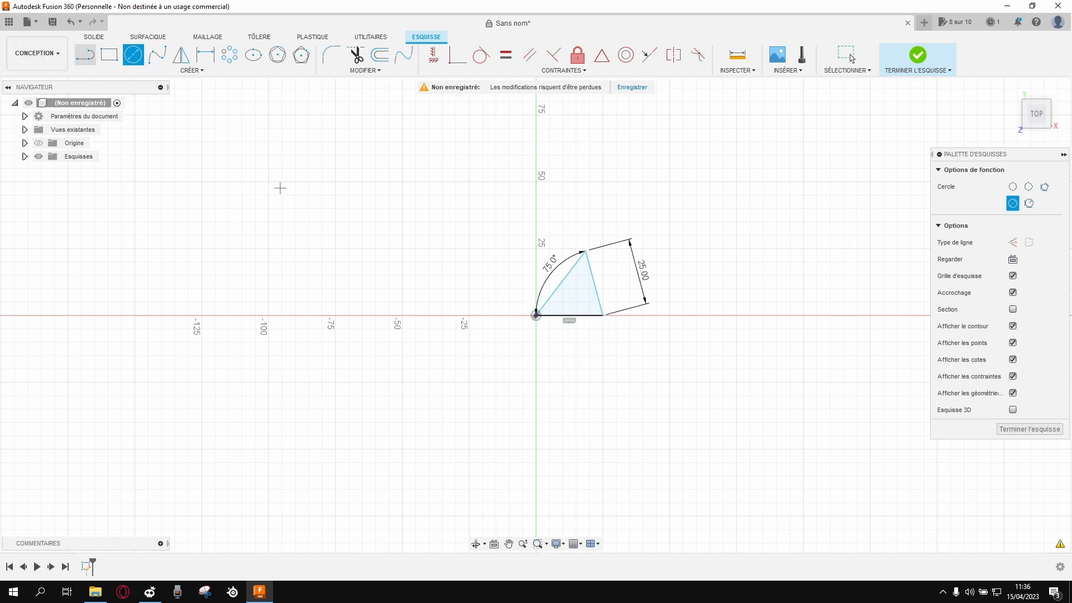
{"action": "key", "text": "l"}
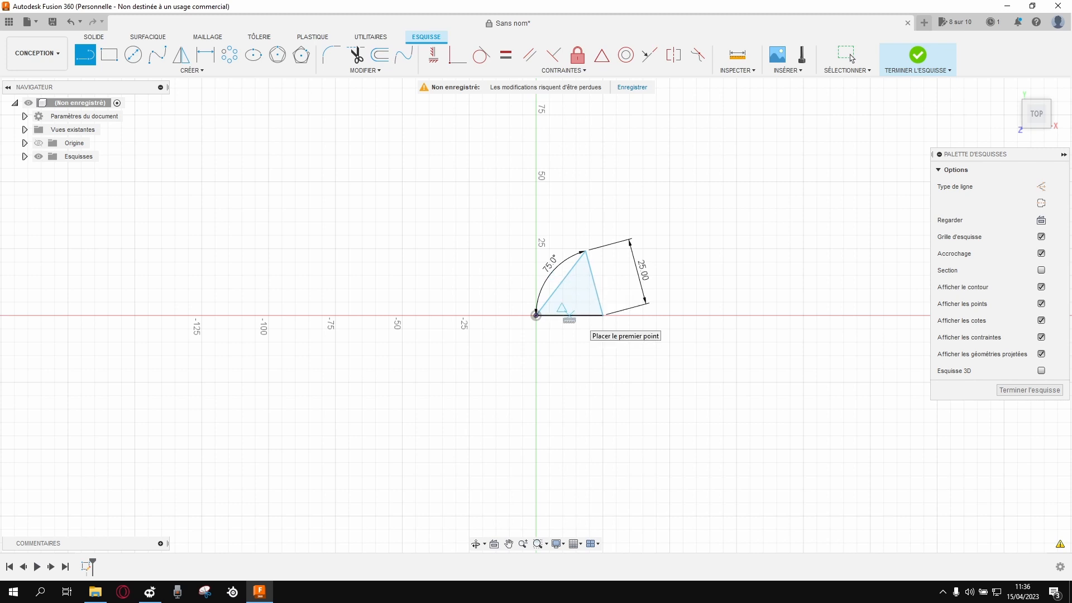
{"action": "scroll", "coordinate": [575, 343], "scroll_direction": "up", "scroll_amount": 3}
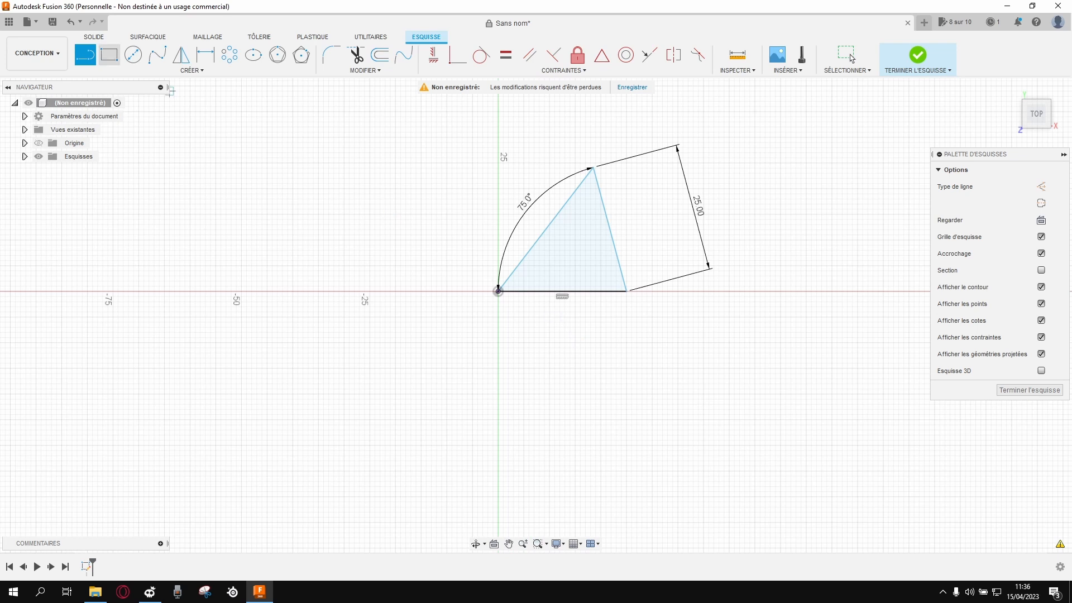
{"action": "left_click", "coordinate": [133, 54]}
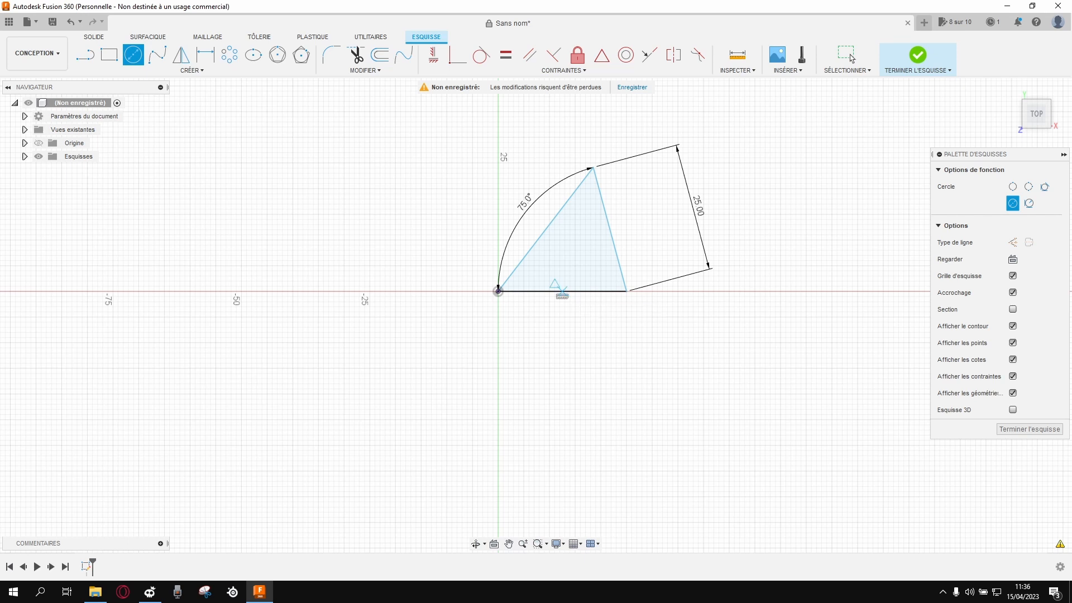
{"action": "left_click", "coordinate": [562, 291]}
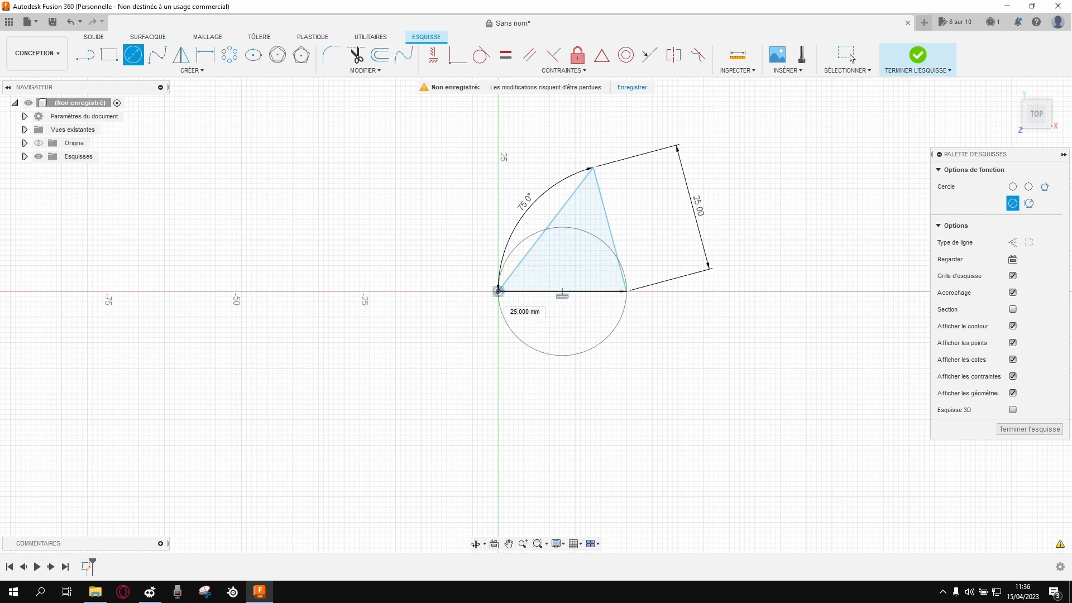
{"action": "left_click", "coordinate": [498, 291]}
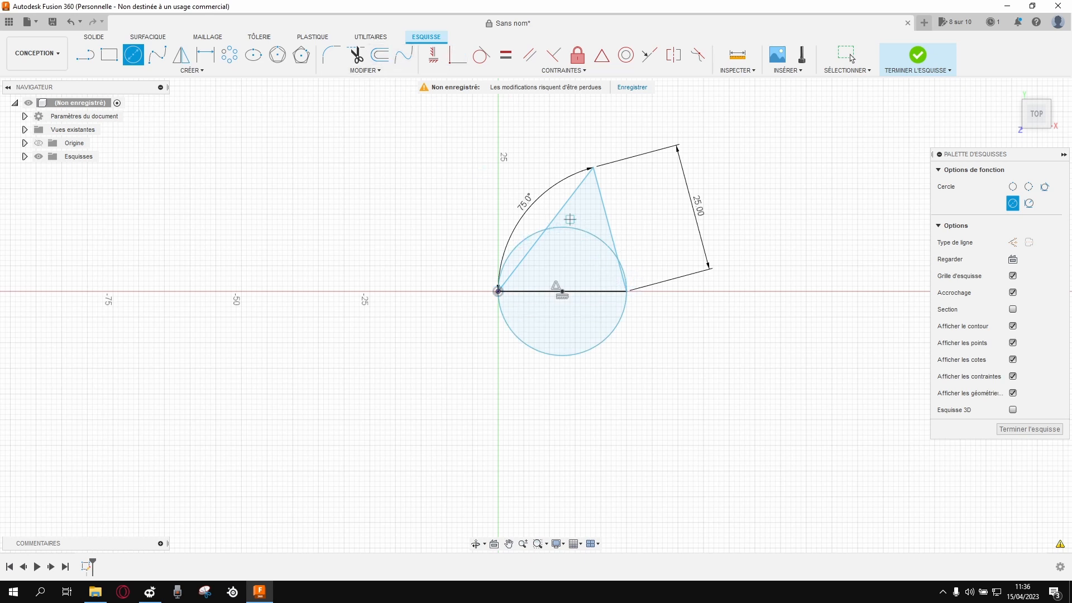
Trim away the circle's arcs above the base line and the horizontal base line itself.
{"action": "key", "text": "t"}
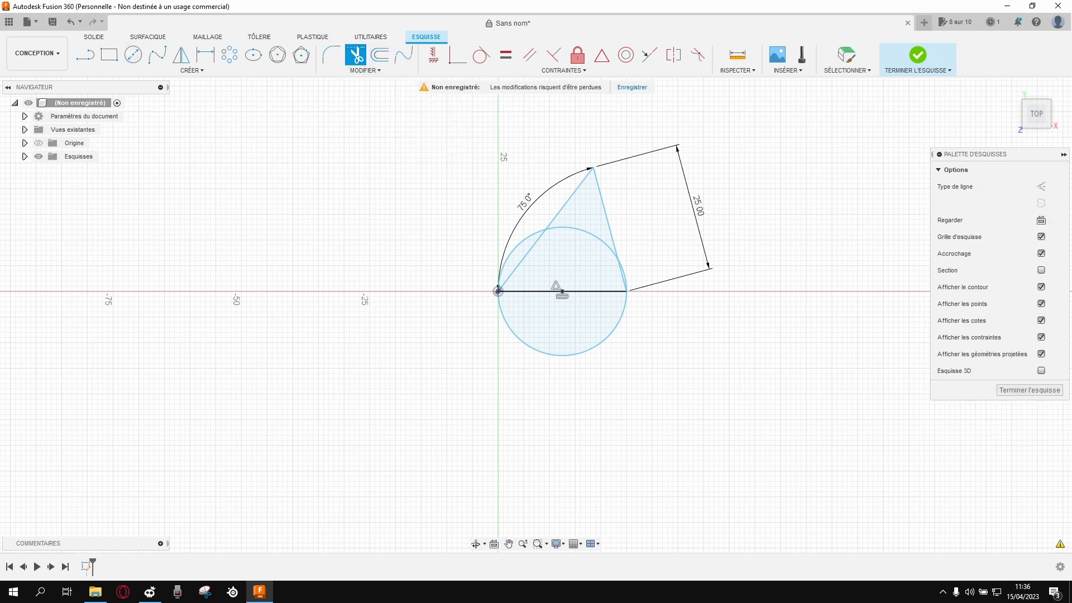
{"action": "scroll", "coordinate": [477, 251], "scroll_direction": "up", "scroll_amount": 5}
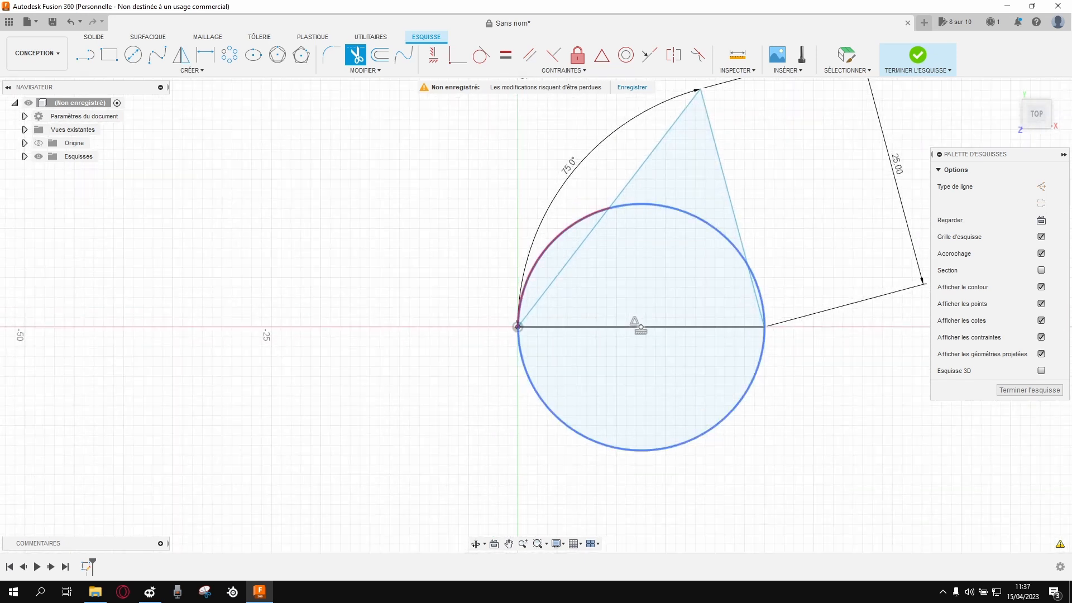
{"action": "left_click", "coordinate": [600, 215]}
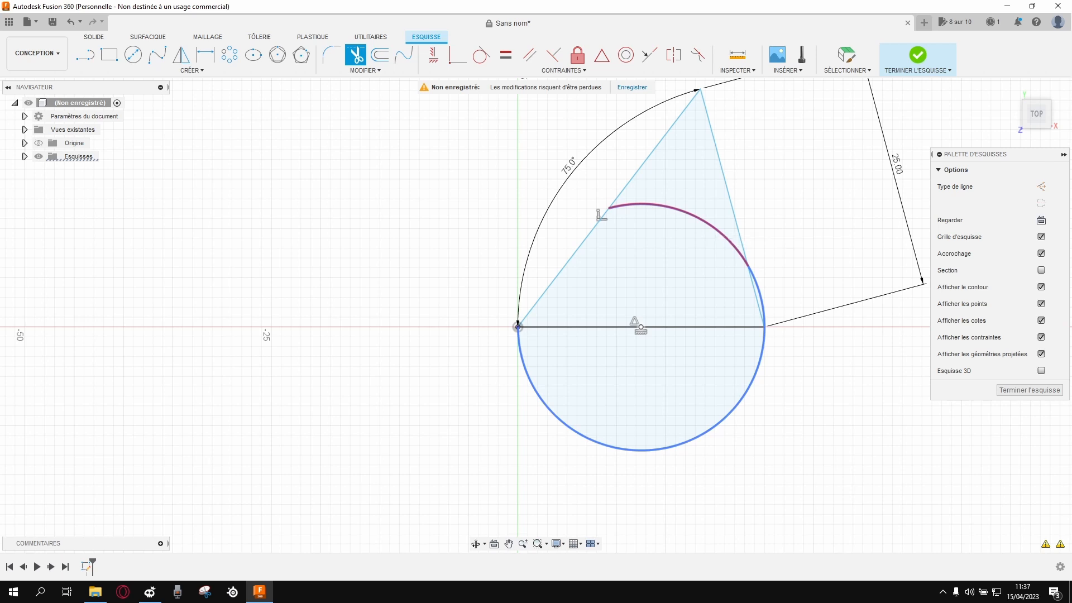
{"action": "left_click", "coordinate": [715, 227]}
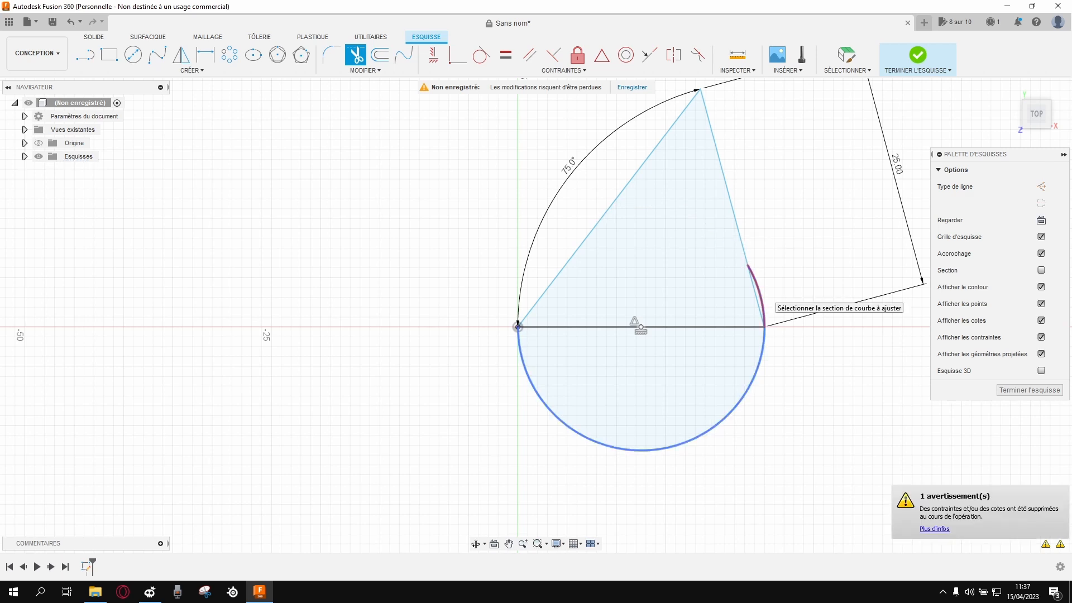
{"action": "left_click", "coordinate": [640, 328]}
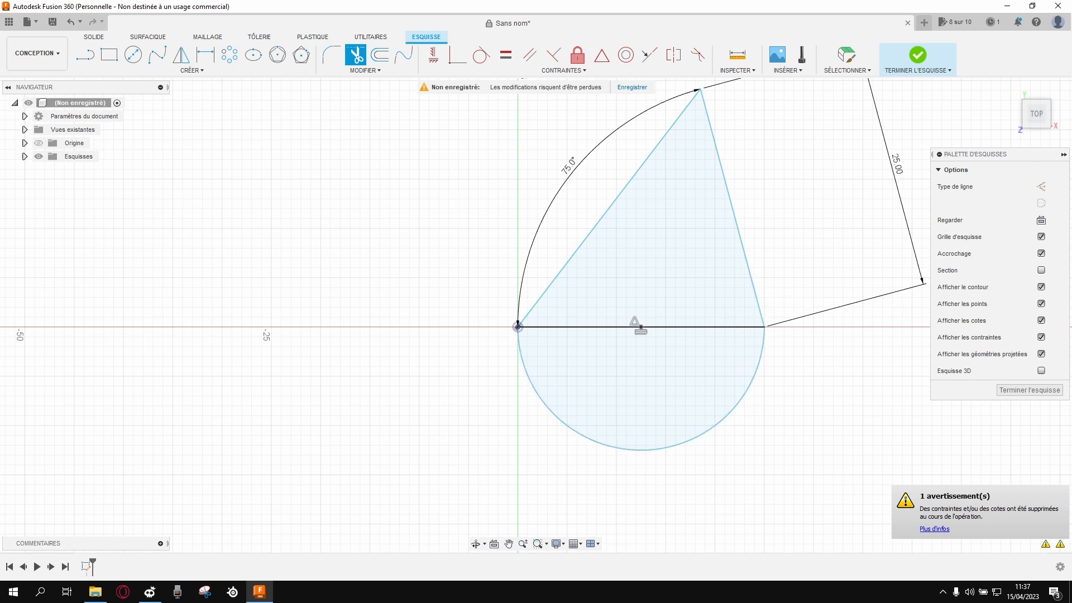
{"action": "left_click", "coordinate": [640, 329]}
{"action": "scroll", "coordinate": [640, 329], "scroll_direction": "up", "scroll_amount": 2}
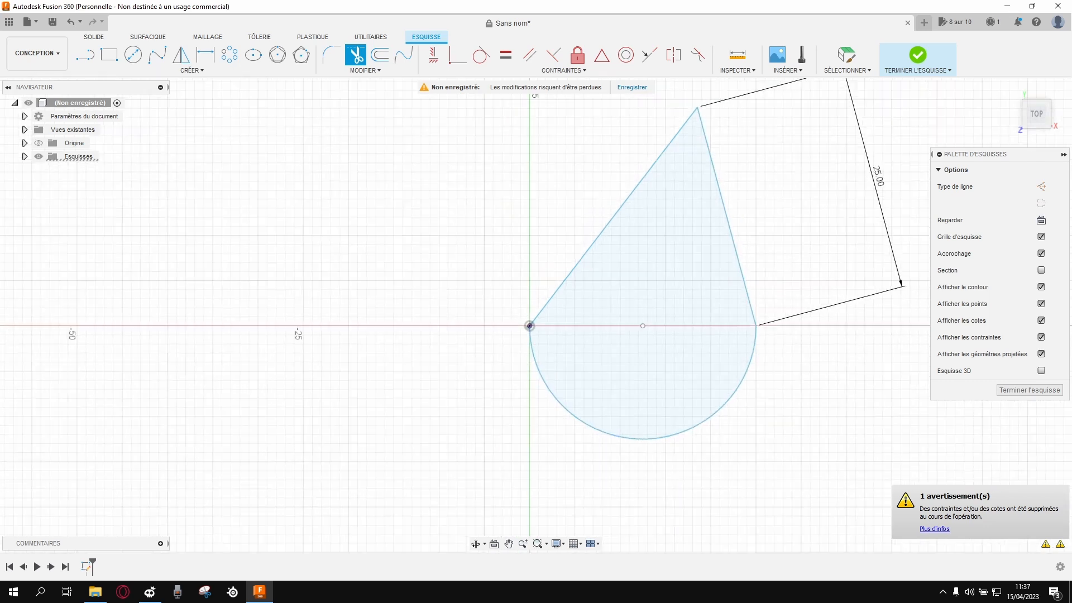
{"action": "scroll", "coordinate": [668, 318], "scroll_direction": "down", "scroll_amount": 4}
{"action": "key", "text": "Escape"}
{"action": "mouse_move", "coordinate": [669, 318]}
{"action": "middle_mouse_down"}
{"action": "mouse_move", "coordinate": [593, 363]}
{"action": "mouse_move", "coordinate": [672, 319]}
{"action": "middle_mouse_up"}
{"action": "key", "text": "t"}
{"action": "scroll", "coordinate": [750, 283], "scroll_direction": "up", "scroll_amount": 3}
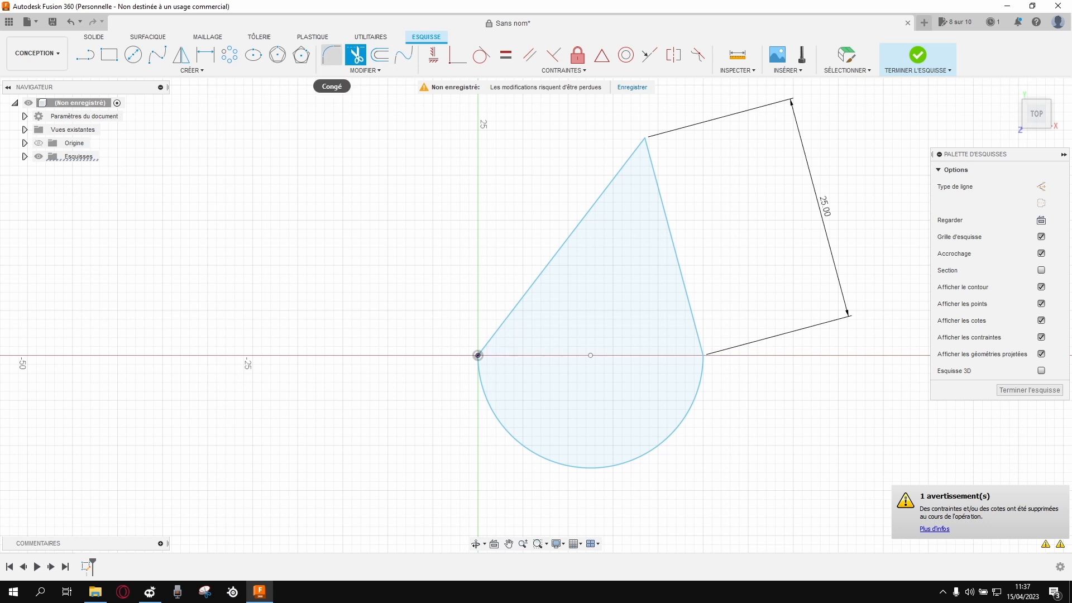
Fillet the apex between the two slanted lines with a 2 mm radius.
{"action": "left_click", "coordinate": [332, 55]}
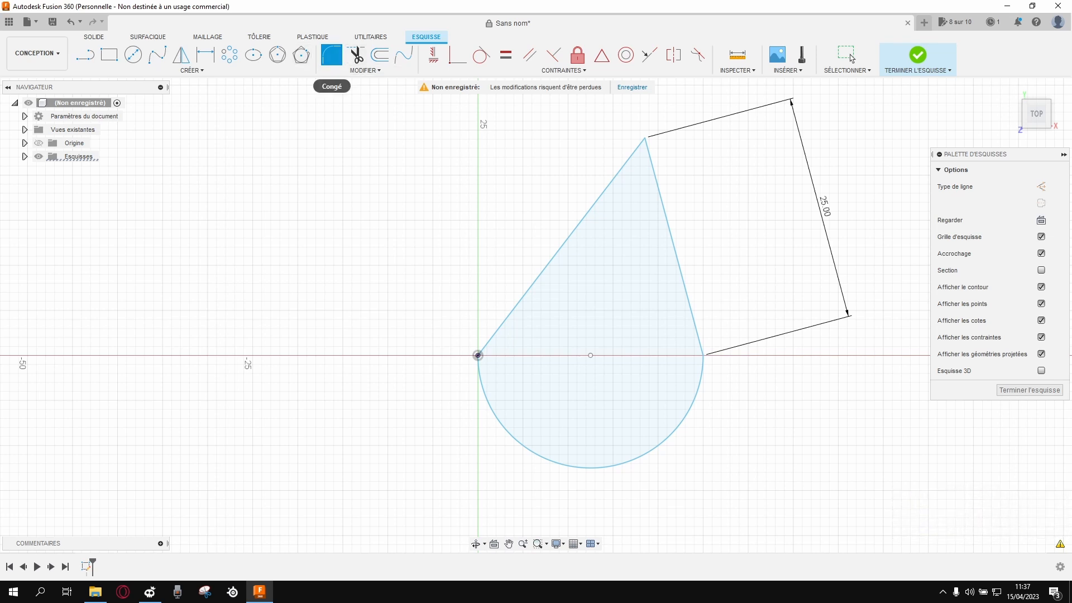
{"action": "middle_click_drag", "start_coordinate": [478, 272], "coordinate": [471, 355]}
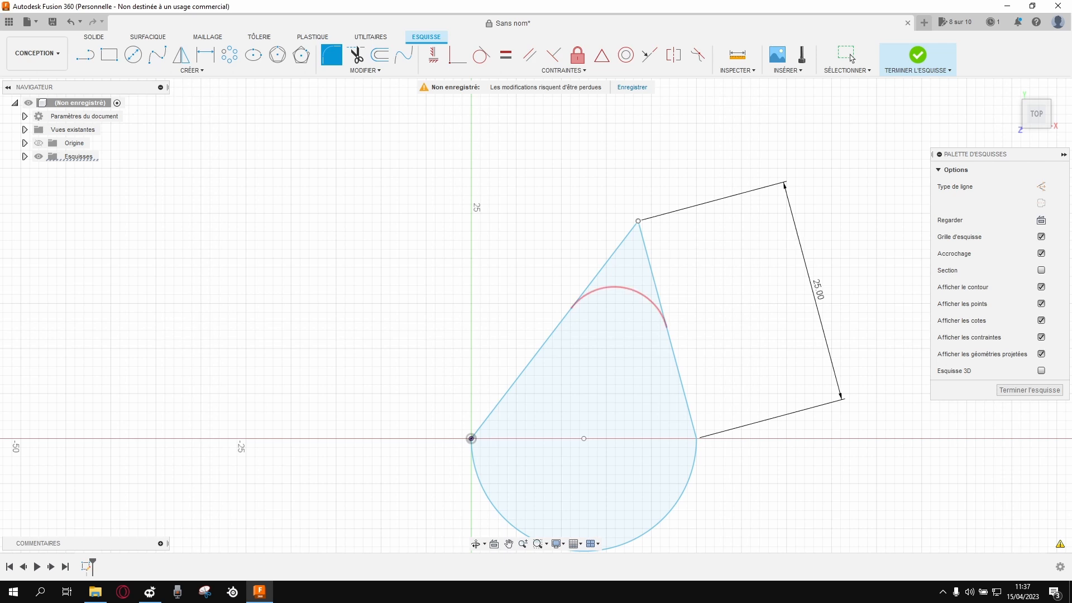
{"action": "left_click", "coordinate": [639, 221]}
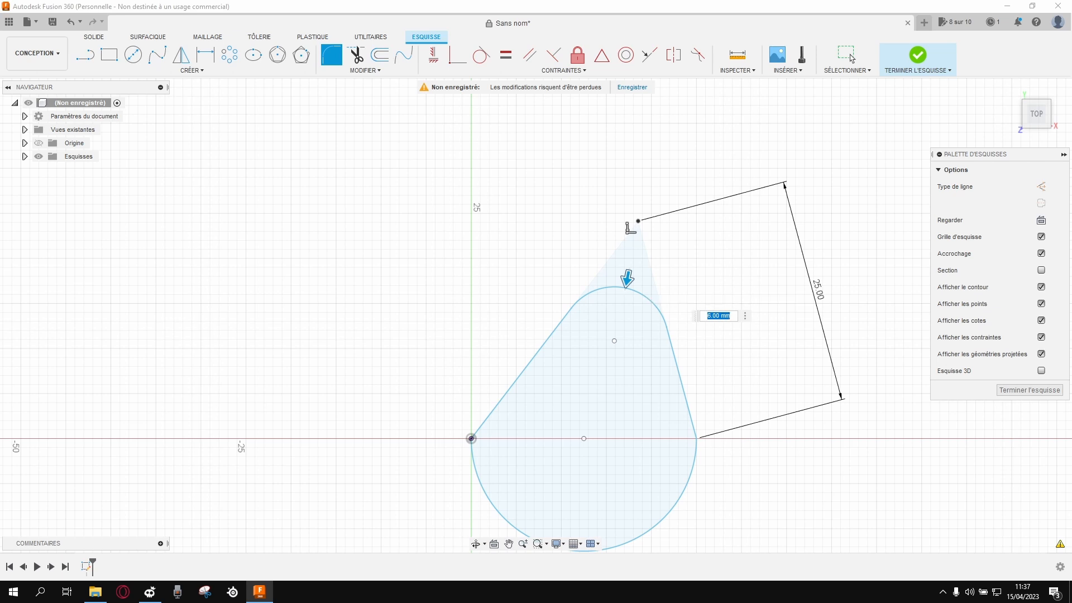
{"action": "mouse_move", "coordinate": [627, 279]}
{"action": "left_mouse_down"}
{"action": "mouse_move", "coordinate": [640, 212]}
{"action": "mouse_move", "coordinate": [612, 359]}
{"action": "mouse_move", "coordinate": [629, 258]}
{"action": "mouse_move", "coordinate": [629, 269]}
{"action": "left_mouse_up"}
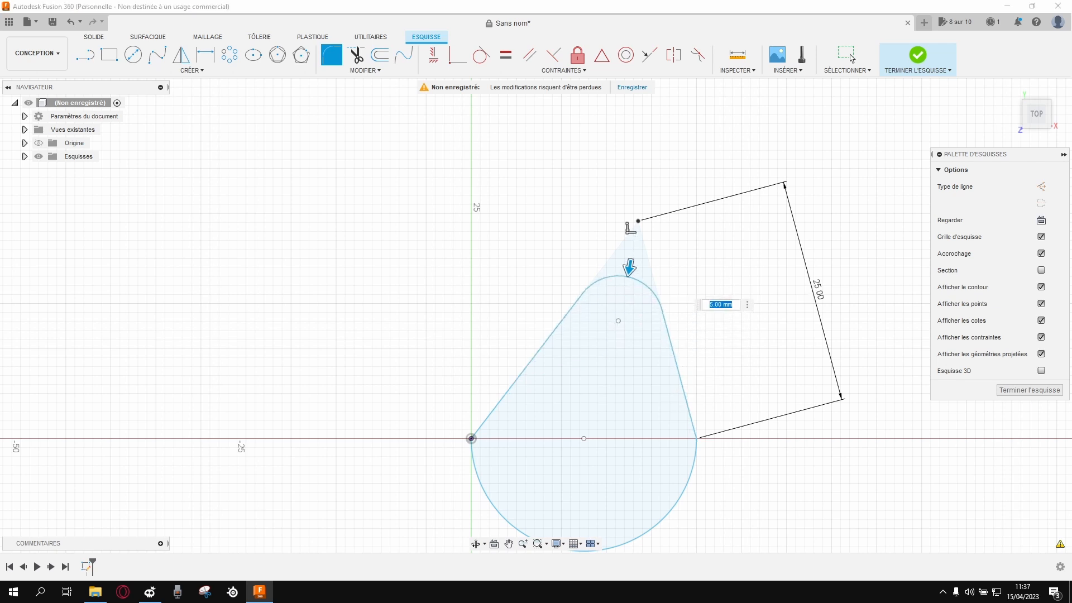
{"action": "type", "text": "2"}
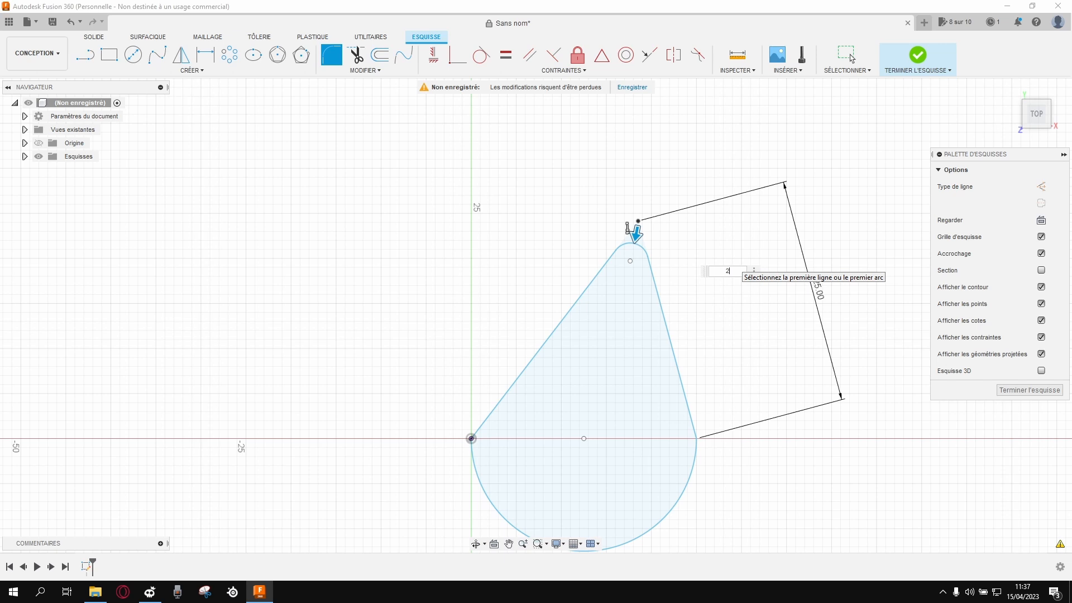
{"action": "key", "text": "Return"}
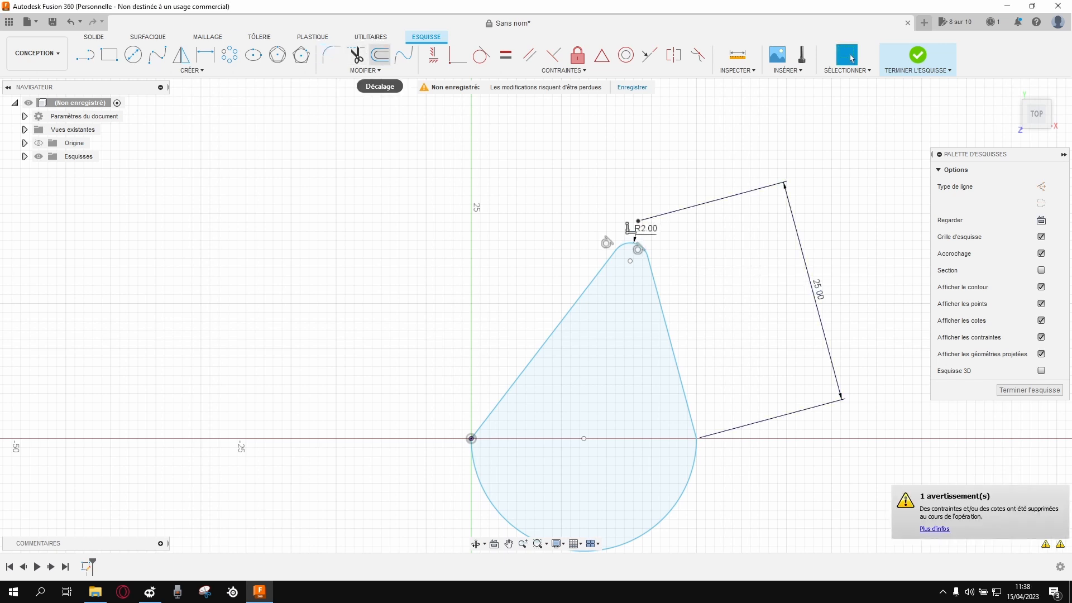
Offset the whole closed teardrop outline outward by 5 mm.
{"action": "left_click", "coordinate": [380, 54]}
{"action": "middle_click_drag", "start_coordinate": [583, 391], "coordinate": [570, 294]}
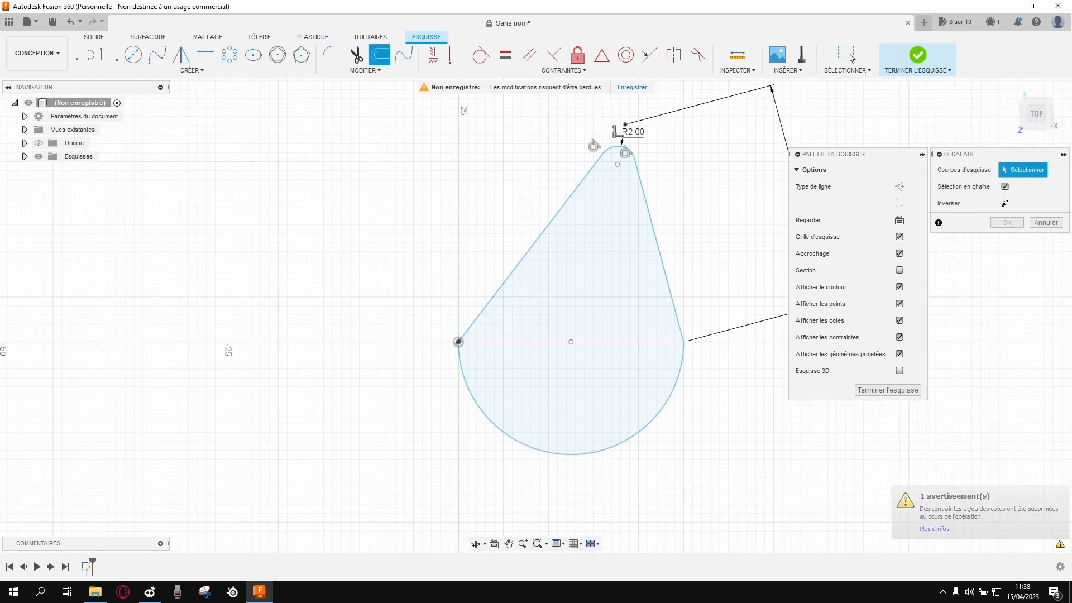
{"action": "scroll", "coordinate": [435, 165], "scroll_direction": "down", "scroll_amount": 2}
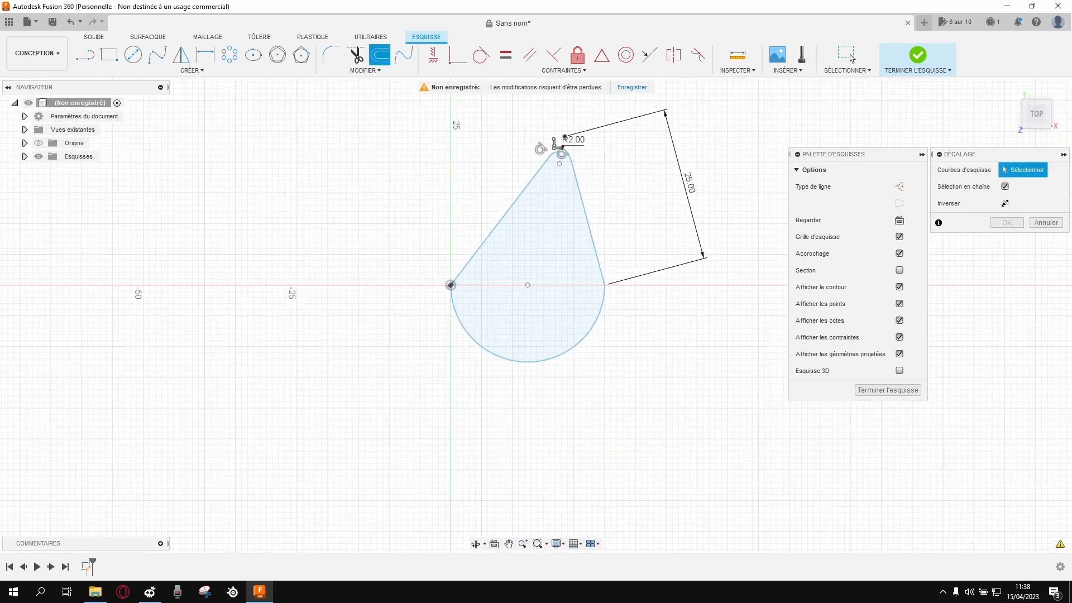
{"action": "middle_click_drag", "start_coordinate": [435, 165], "coordinate": [404, 257]}
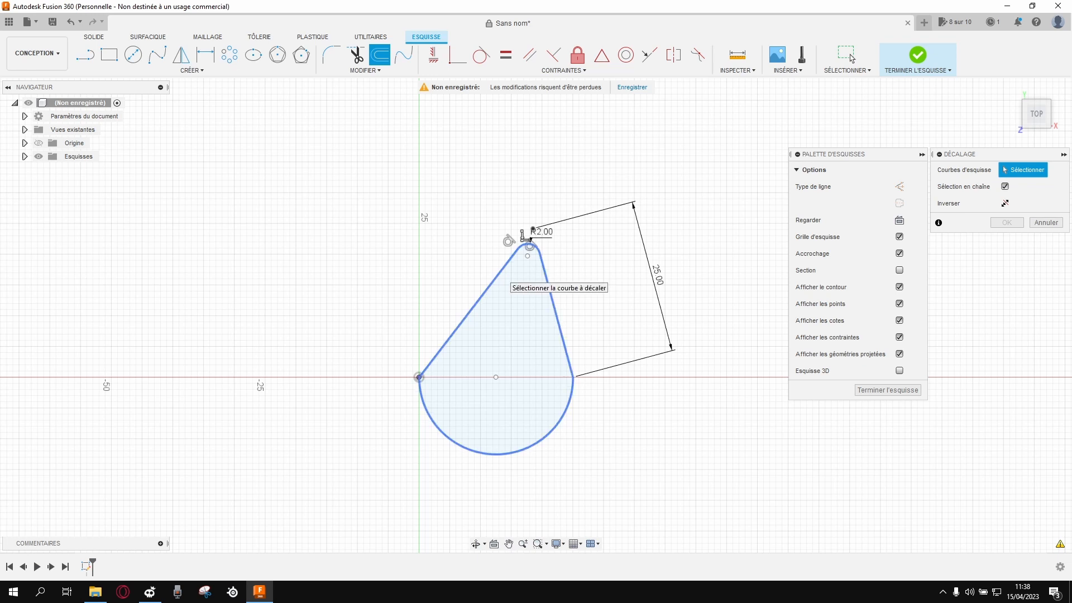
{"action": "left_click", "coordinate": [496, 270]}
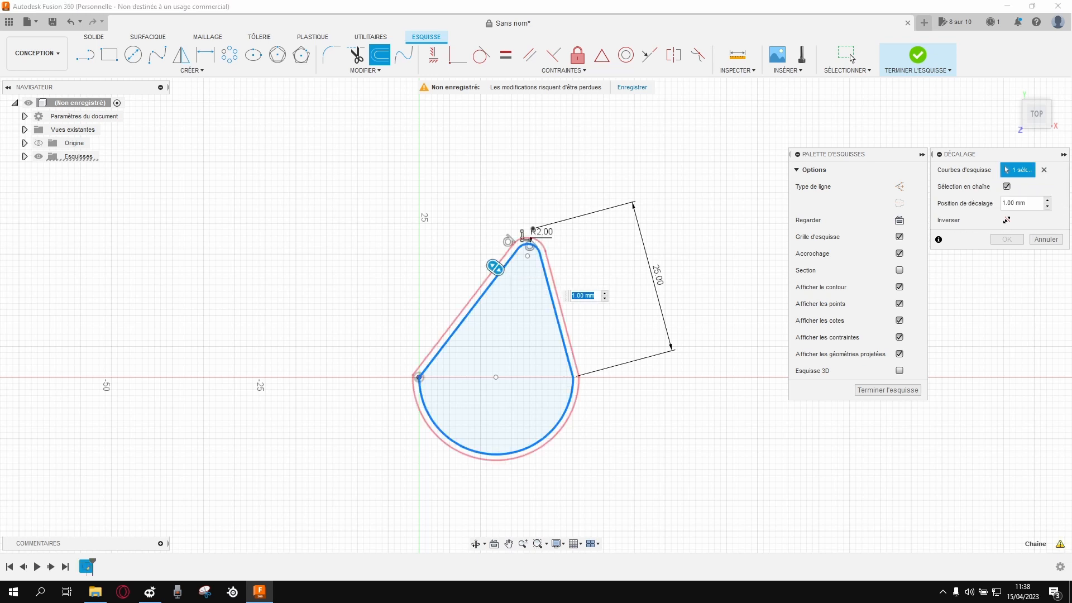
{"action": "scroll", "coordinate": [563, 328], "scroll_direction": "up", "scroll_amount": 3}
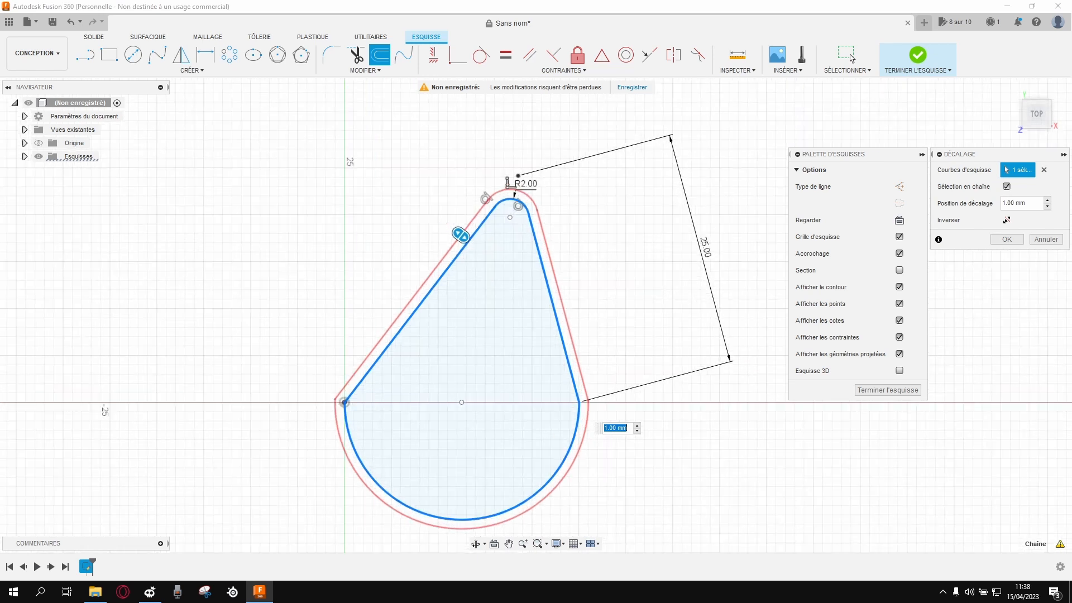
{"action": "left_click_drag", "start_coordinate": [461, 235], "coordinate": [430, 212]}
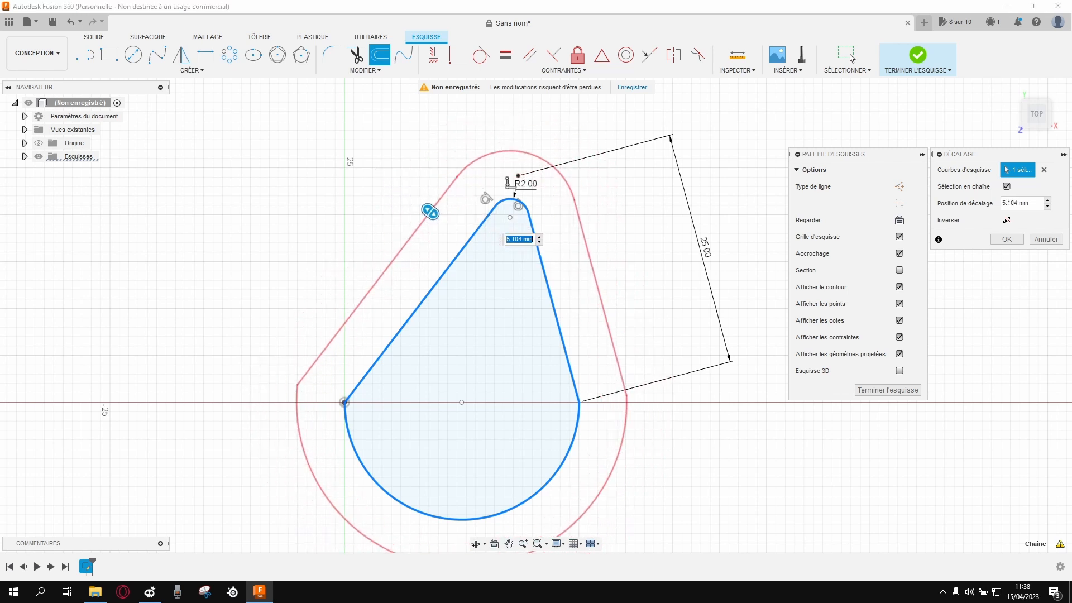
{"action": "type", "text": "5"}
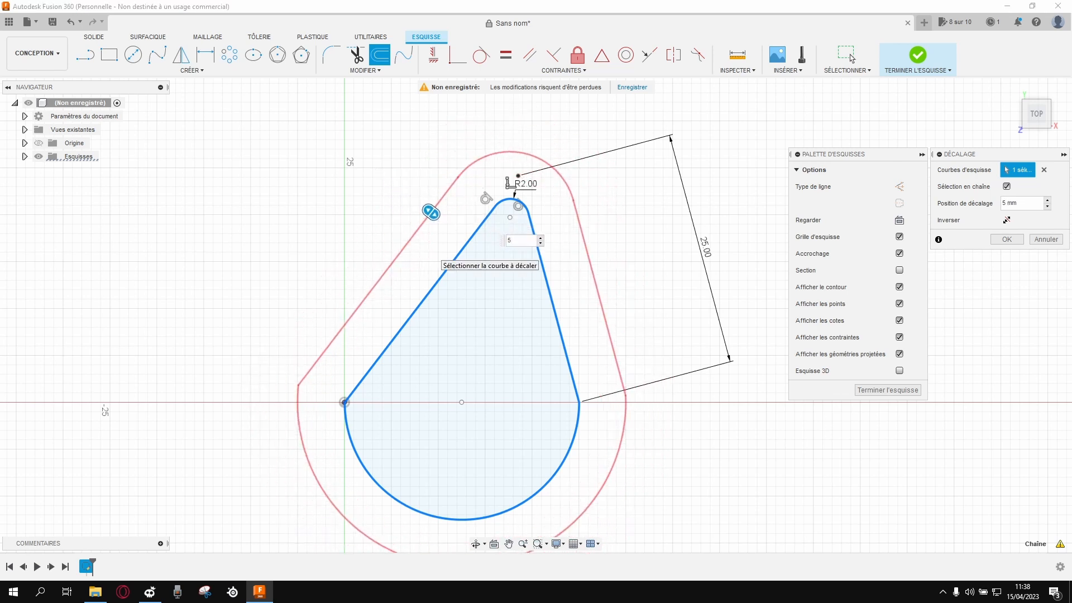
{"action": "key", "text": "Return"}
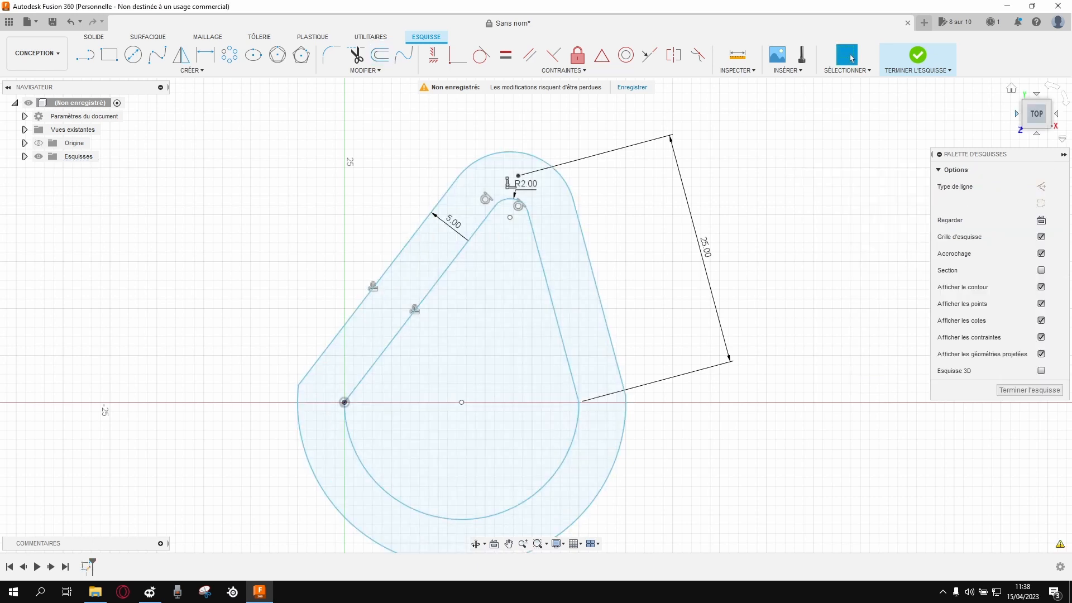
Finish the sketch and turn the model to a three-dimensional view.
{"action": "left_click", "coordinate": [1024, 125]}
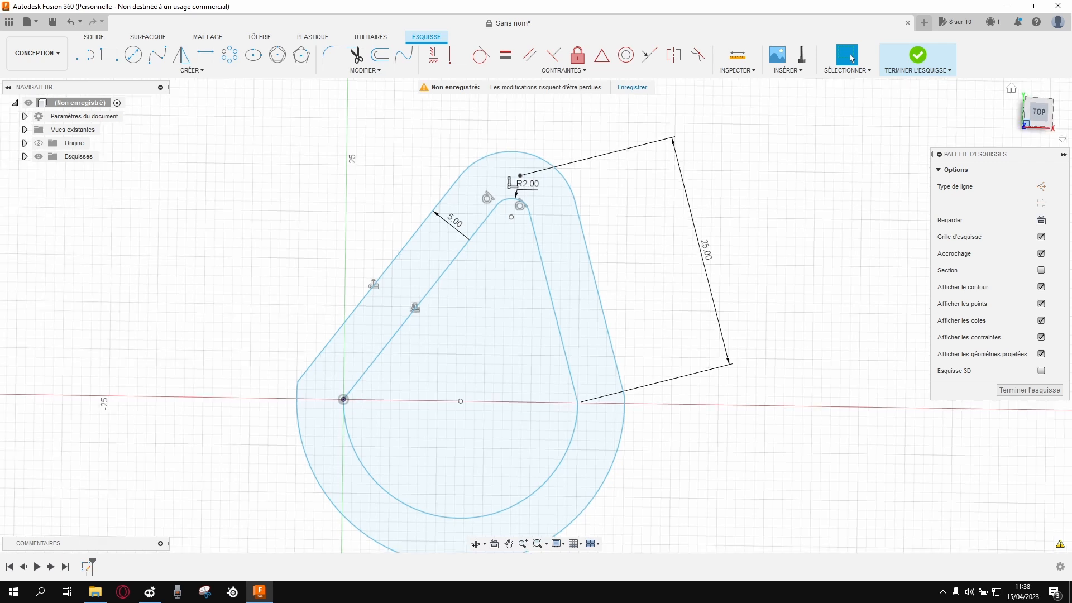
{"action": "middle_click_drag", "start_coordinate": [558, 279], "coordinate": [530, 326]}
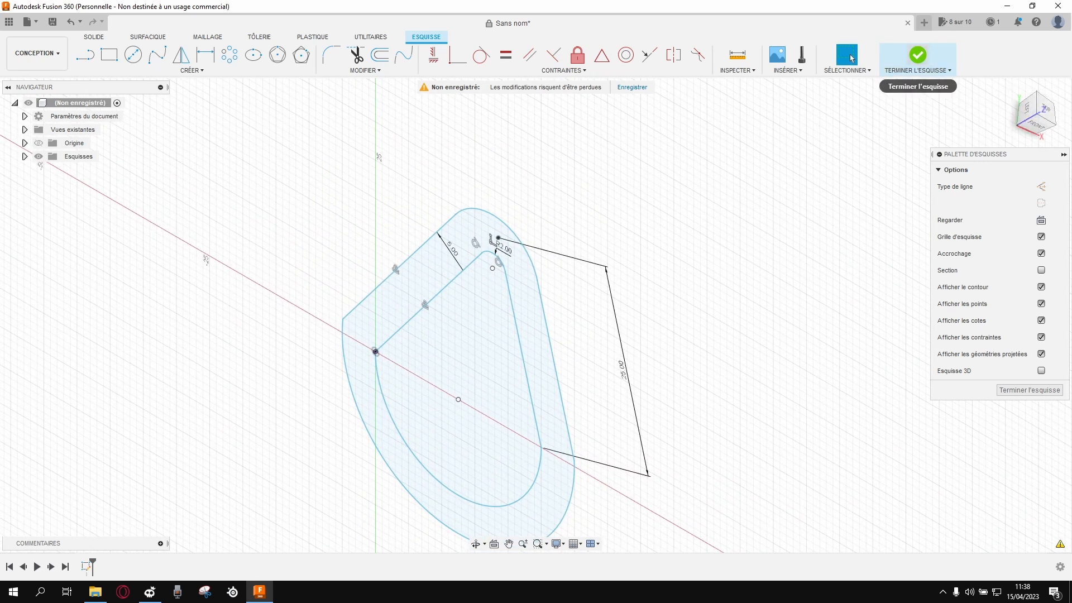
{"action": "left_click", "coordinate": [918, 55]}
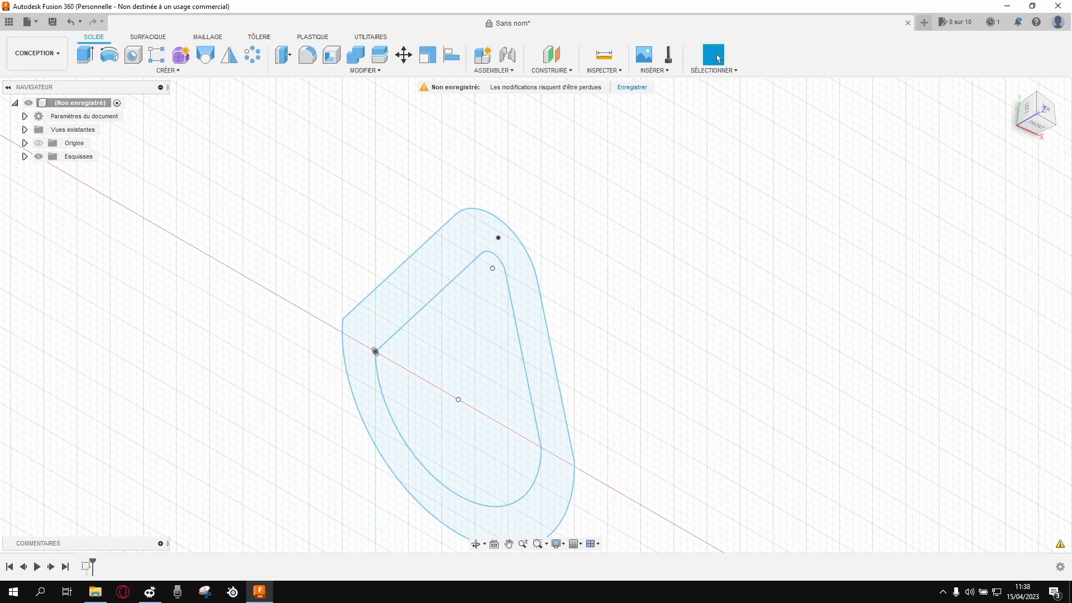
{"action": "key", "text": "e"}
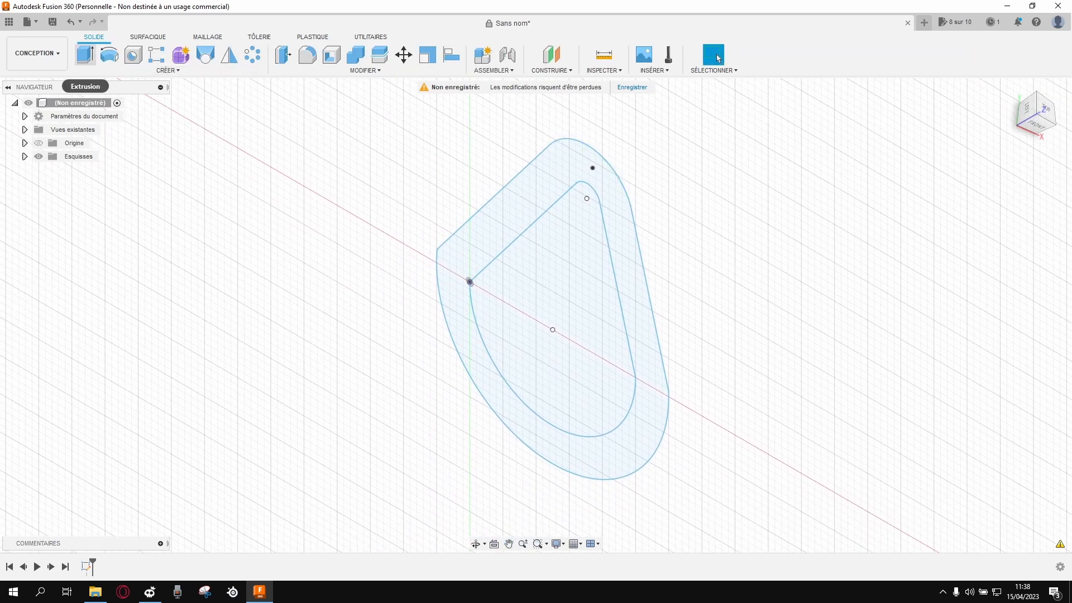
{"action": "key", "text": "Escape"}
{"action": "key", "text": "q"}
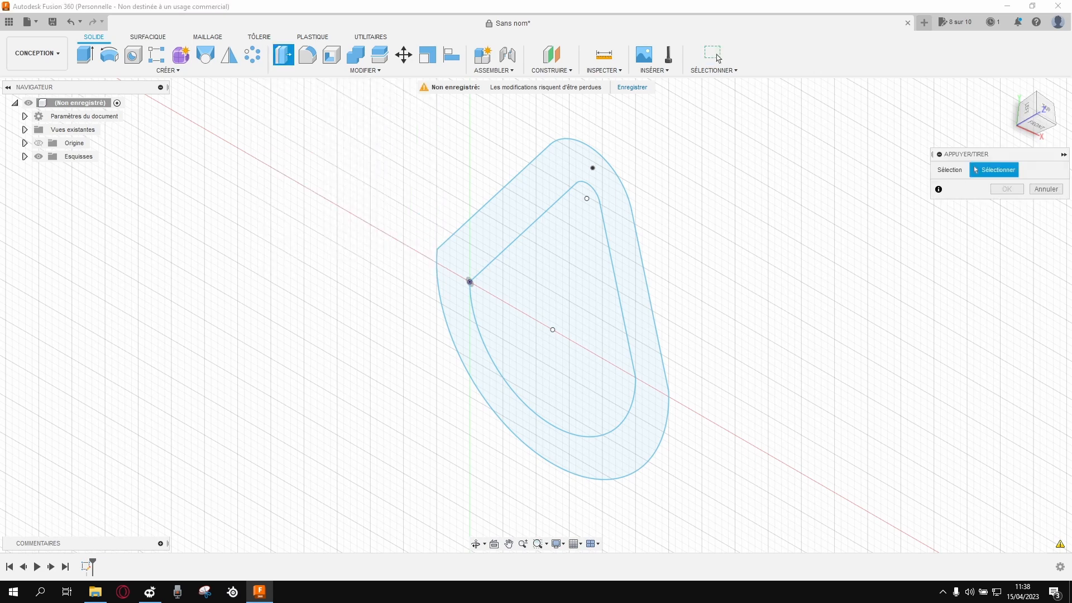
{"action": "left_click", "coordinate": [497, 227]}
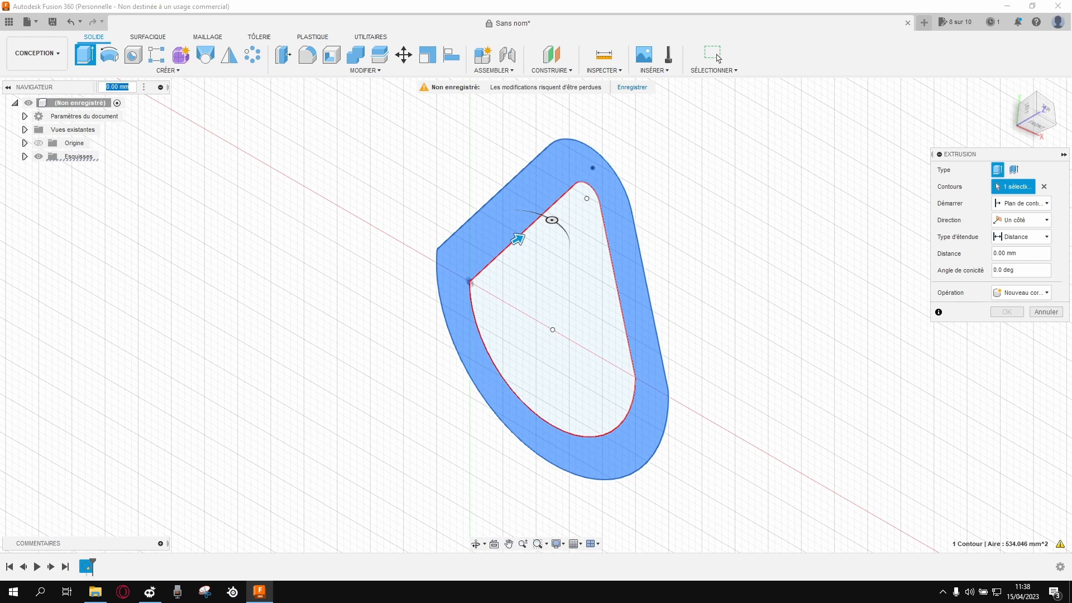
{"action": "left_click", "coordinate": [719, 58]}
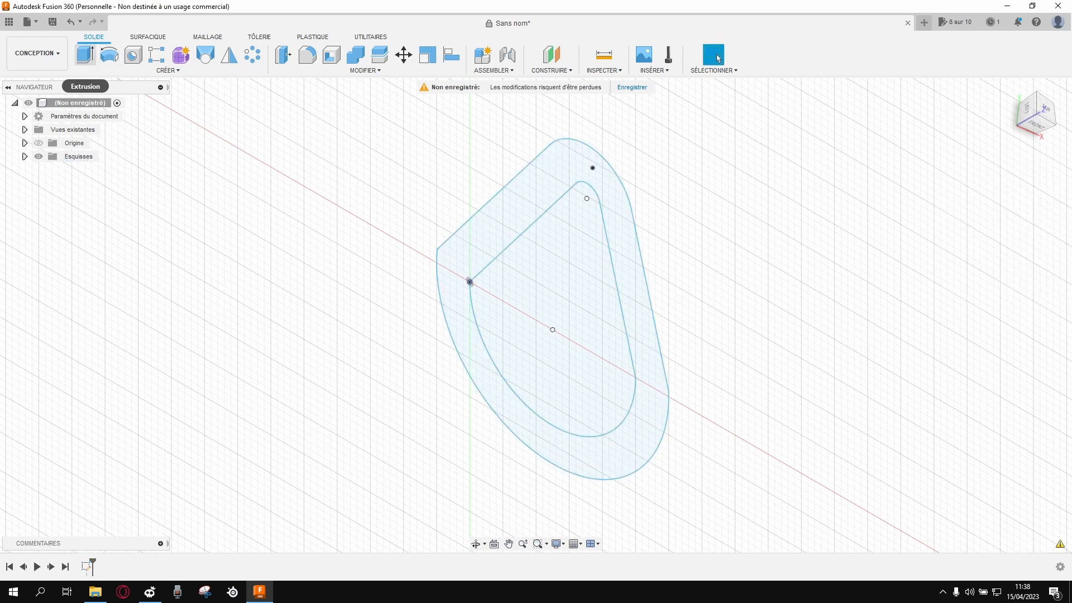
Extrude the ring-shaped area between the two teardrop outlines 10 mm as a new body.
{"action": "key", "text": "e"}
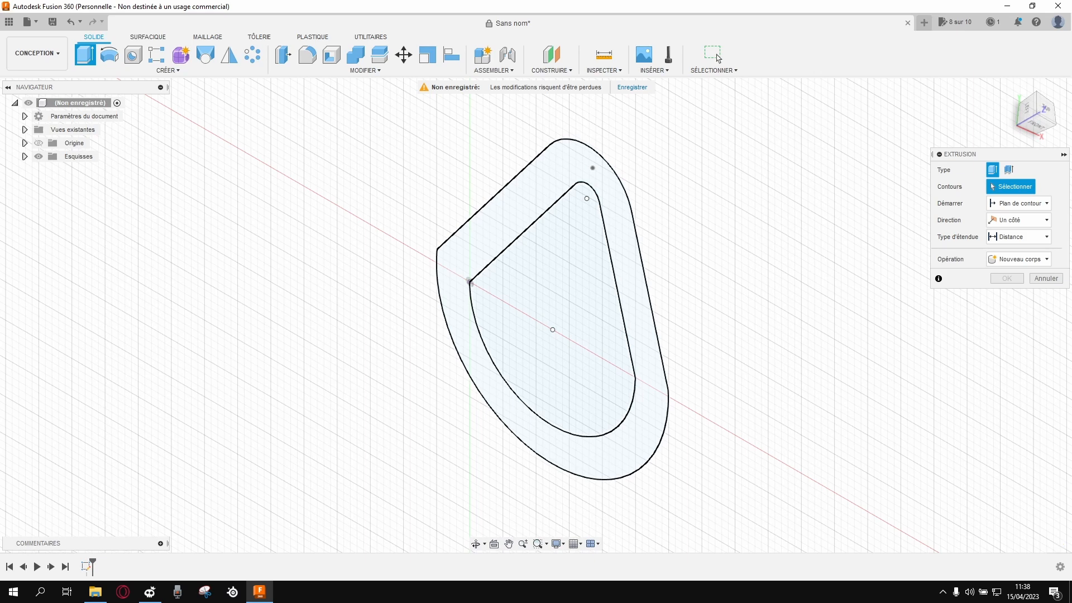
{"action": "left_click", "coordinate": [512, 238]}
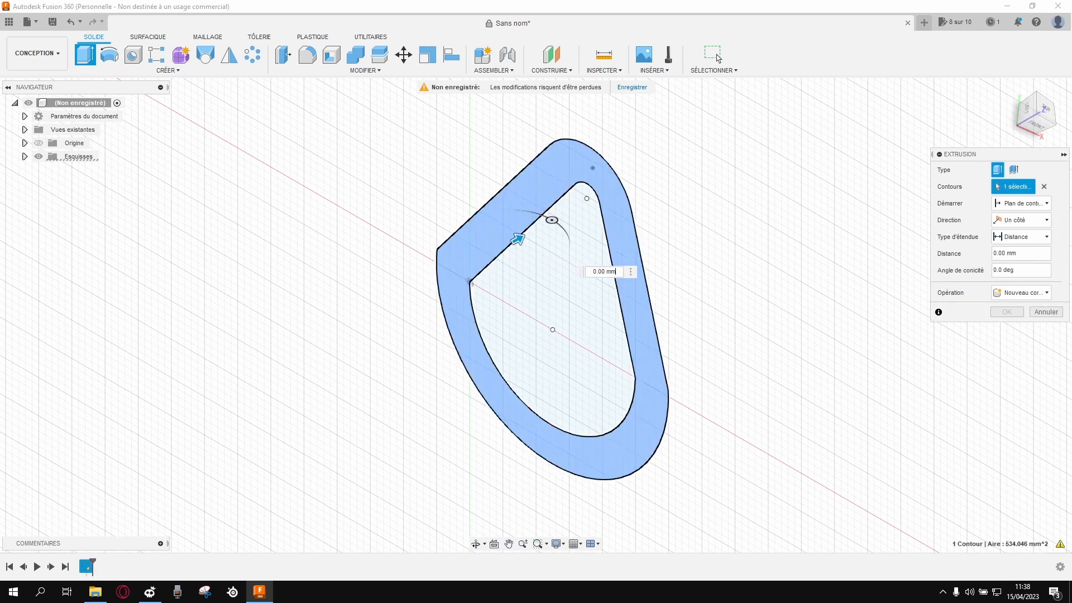
{"action": "left_click_drag", "start_coordinate": [518, 238], "coordinate": [571, 208]}
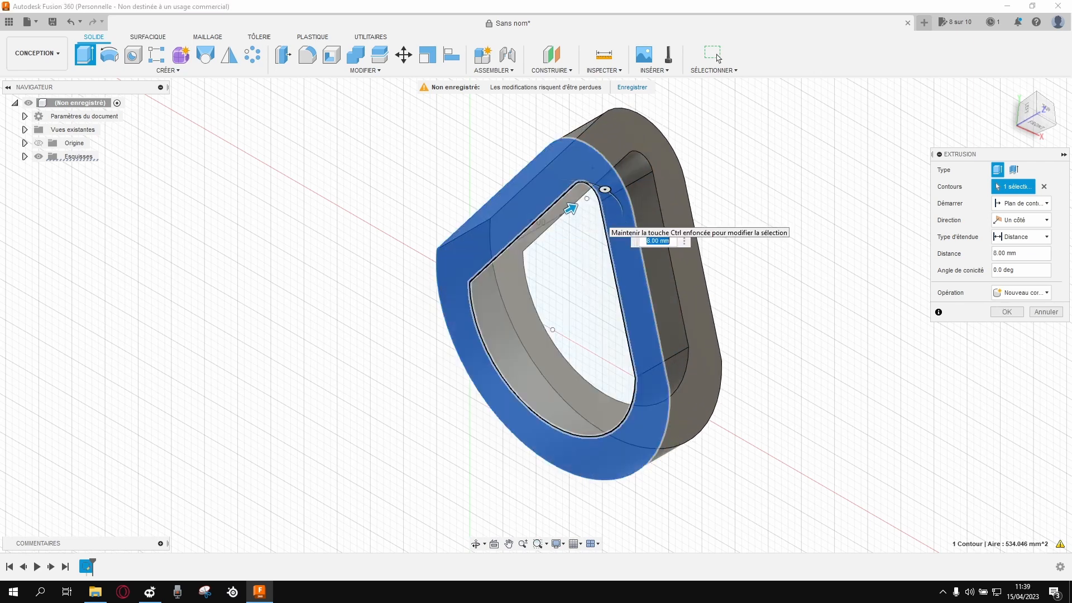
{"action": "type", "text": "10"}
{"action": "key", "text": "Return"}
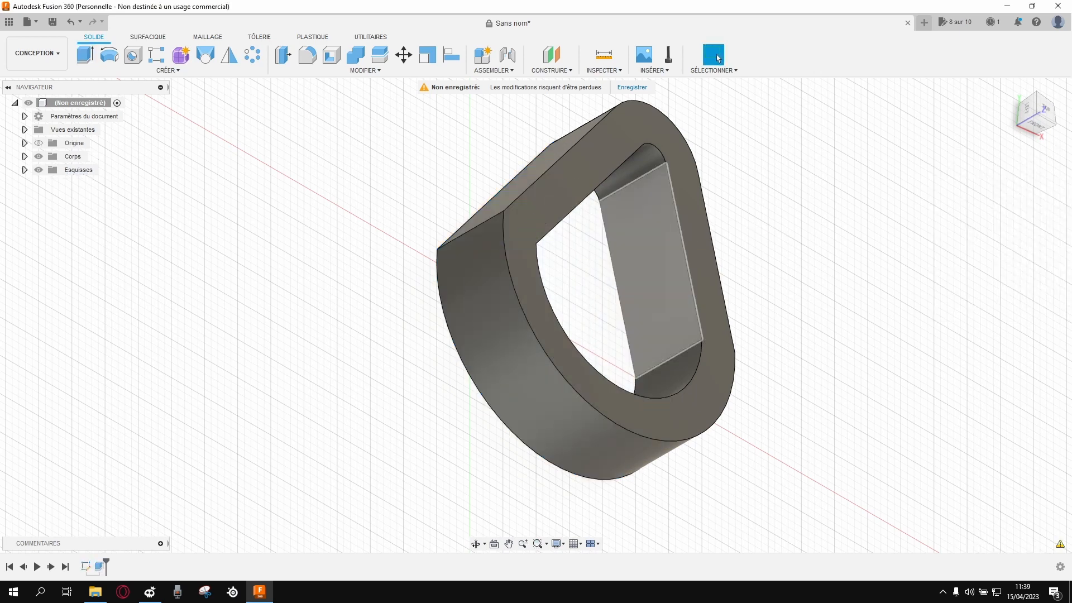
{"action": "middle_click_drag", "start_coordinate": [631, 224], "coordinate": [593, 291]}
{"action": "scroll", "coordinate": [567, 350], "scroll_direction": "up", "scroll_amount": 3}
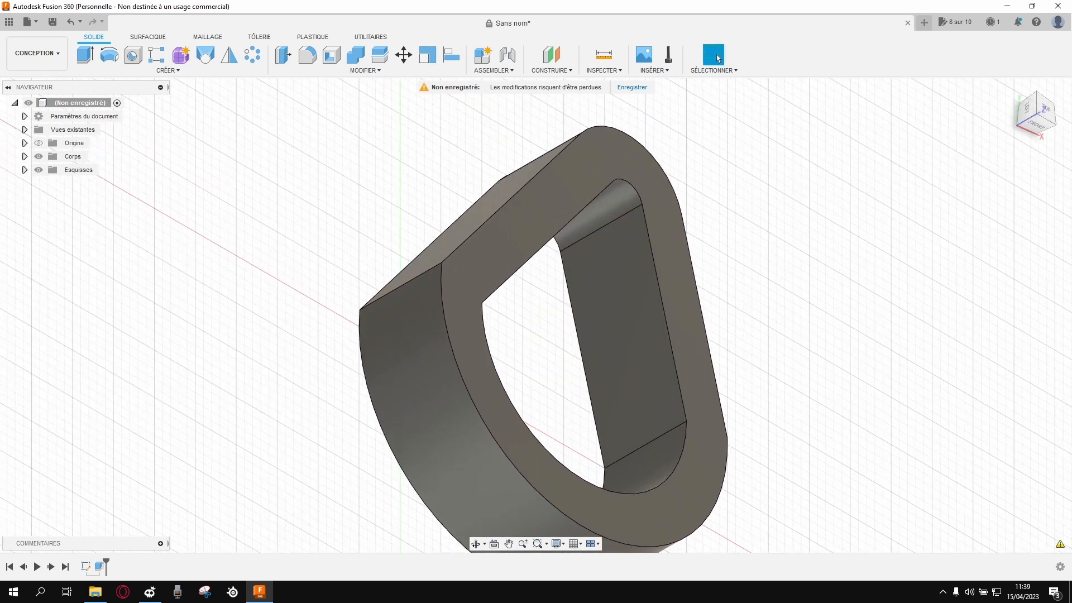
{"action": "key", "text": "f"}
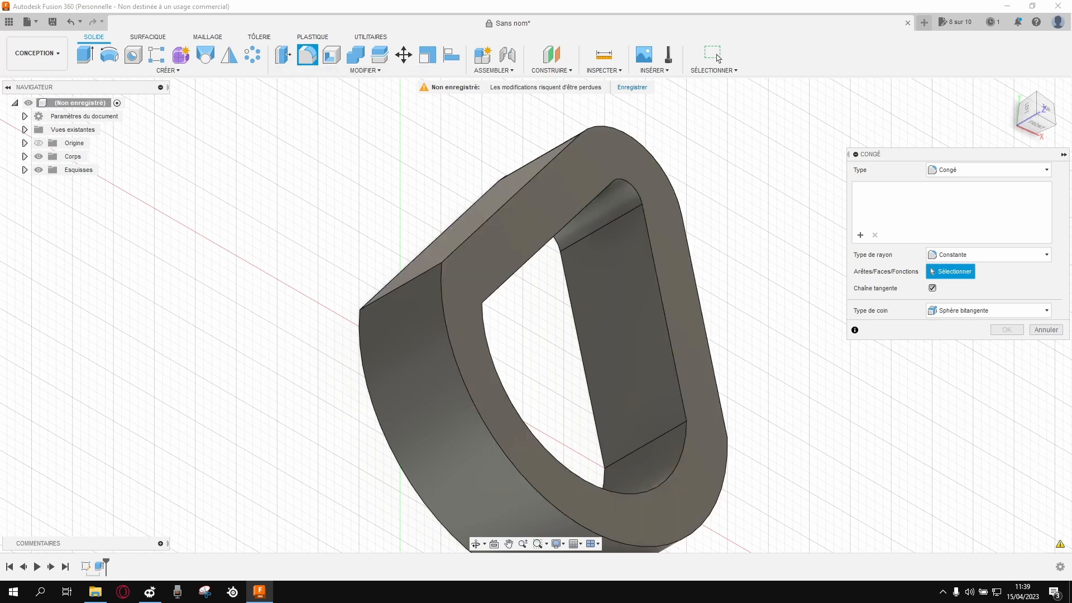
{"action": "left_click", "coordinate": [664, 162]}
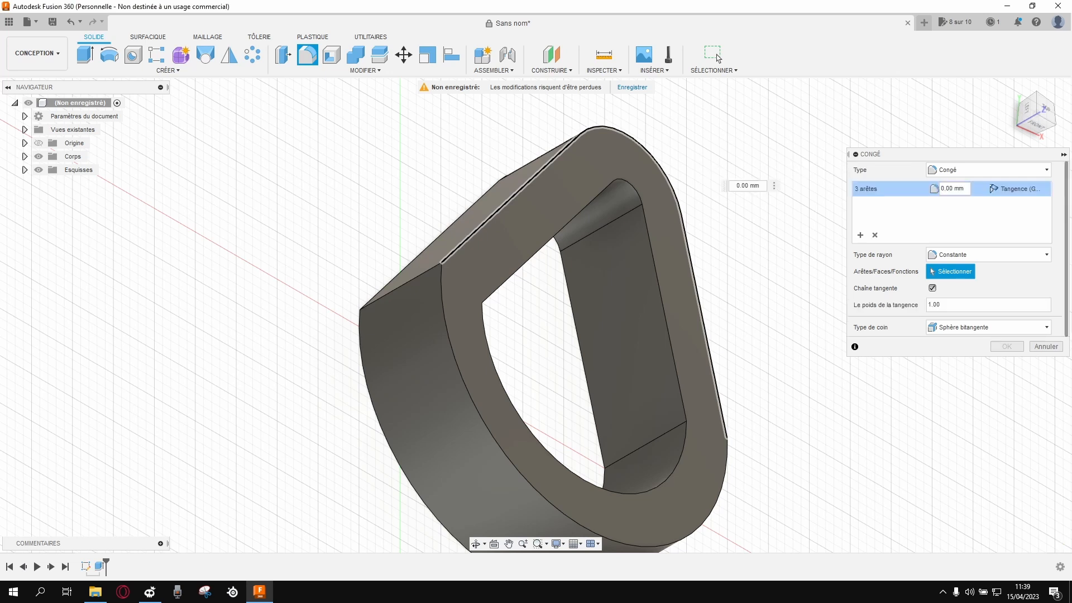
{"action": "type", "text": "1"}
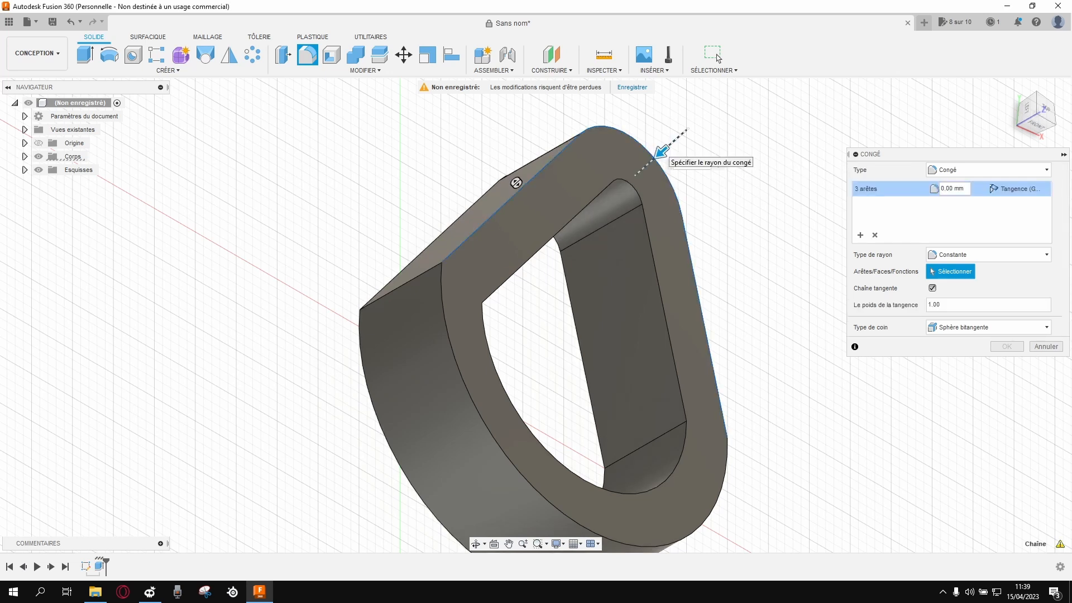
{"action": "key", "text": "Return"}
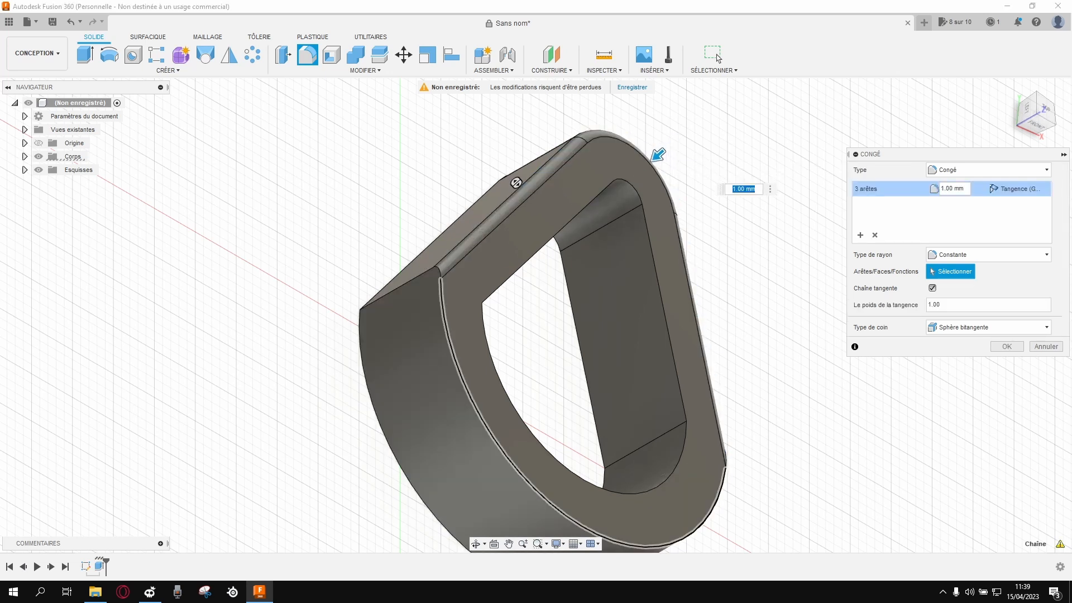
{"action": "type", "text": "17.5"}
{"action": "key", "text": "Return"}
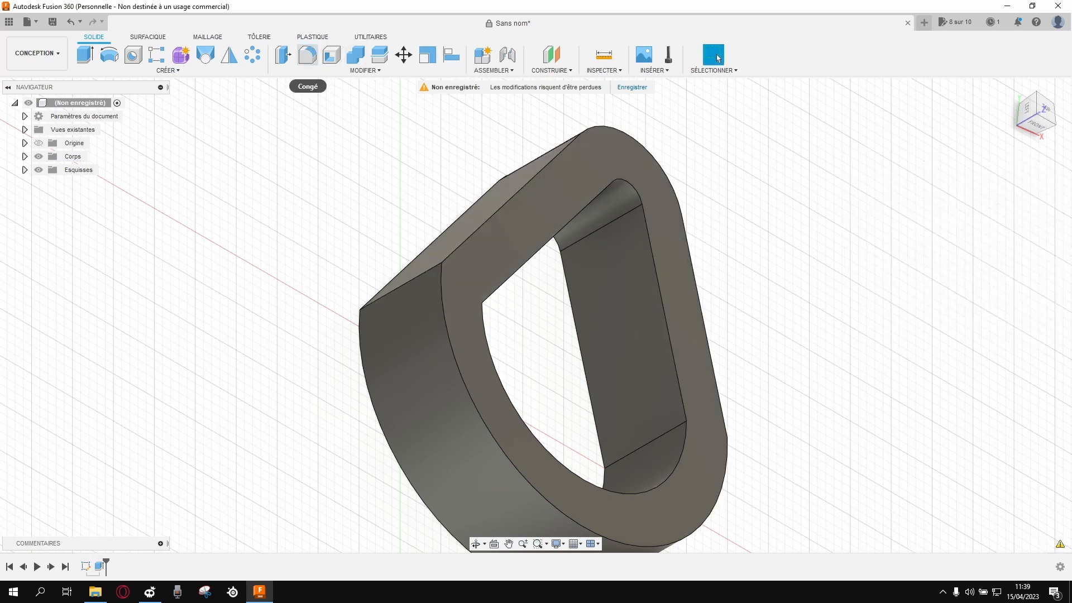
Fillet the outer edges of both flat faces of the ring all the way around with a 4.5 mm radius.
{"action": "key", "text": "f"}
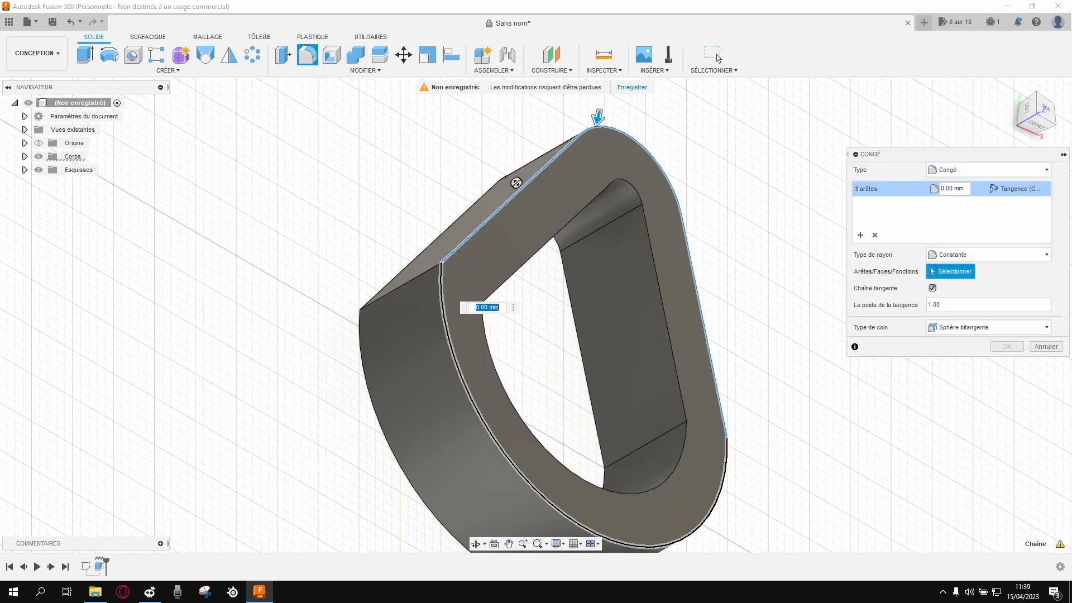
{"action": "left_click", "coordinate": [558, 525]}
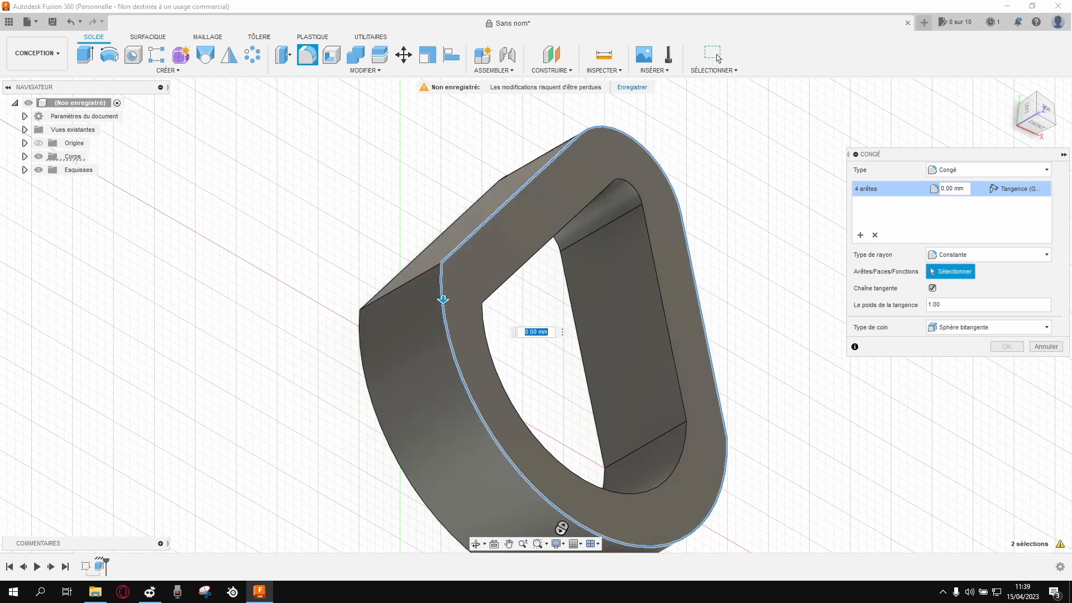
{"action": "left_click", "coordinate": [402, 260]}
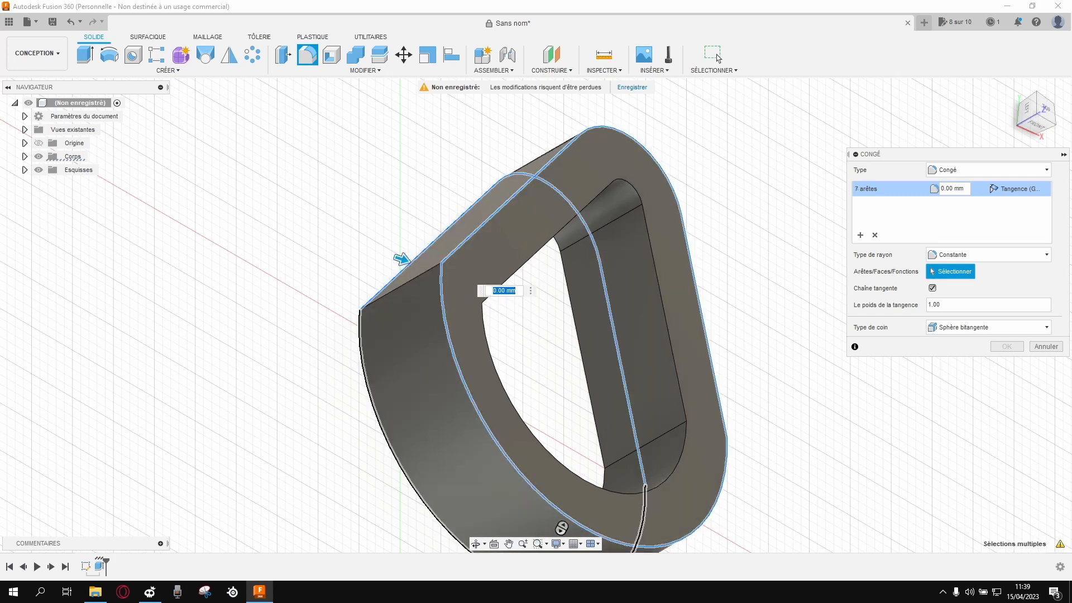
{"action": "left_click_drag", "start_coordinate": [402, 260], "coordinate": [371, 335]}
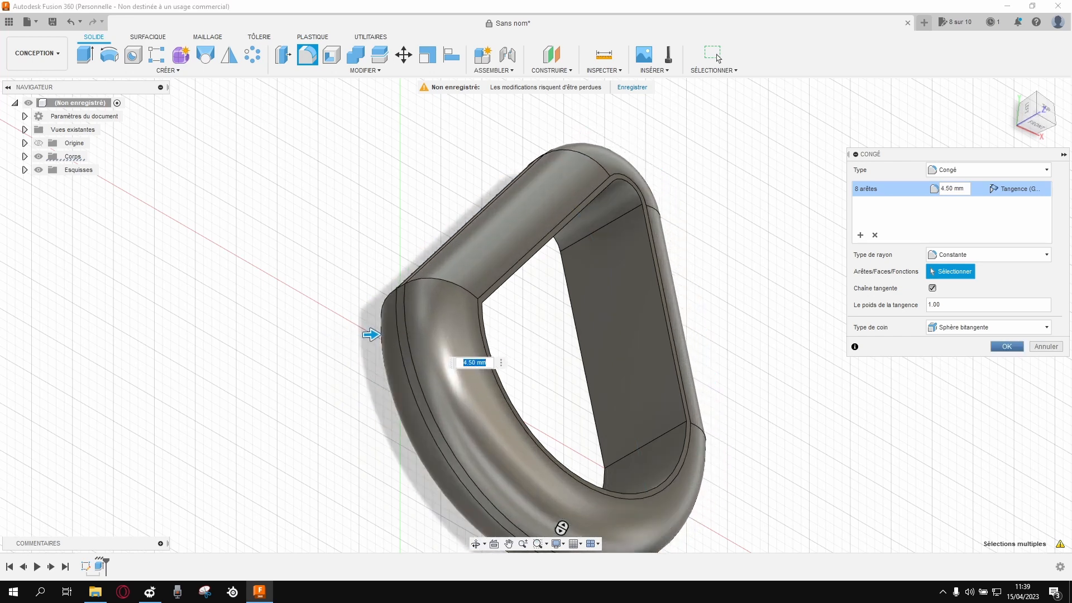
{"action": "key", "text": "Return"}
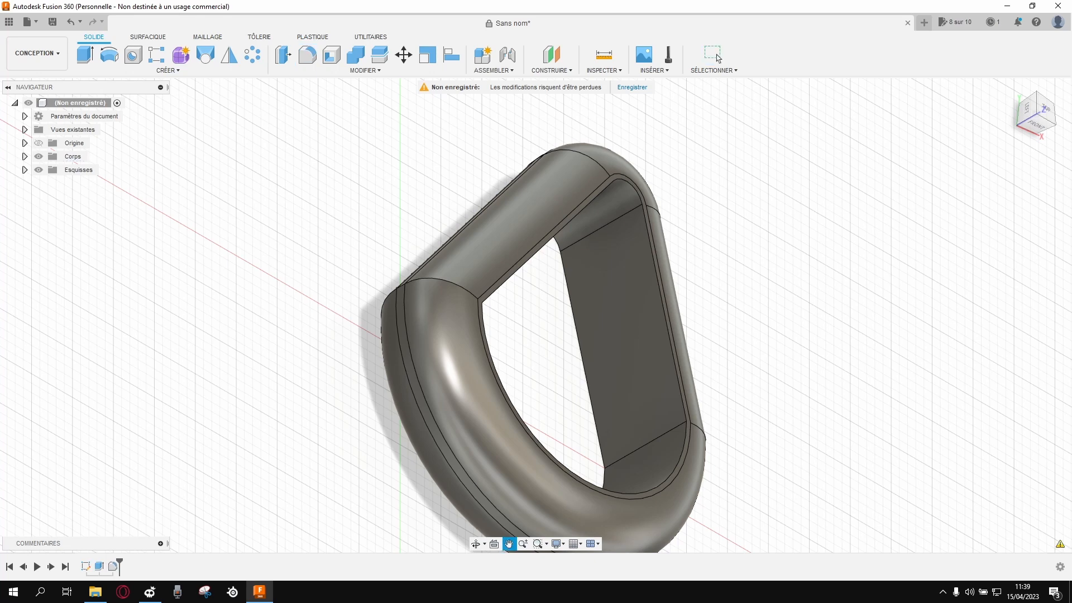
{"action": "left_click", "coordinate": [717, 56]}
{"action": "mouse_move", "coordinate": [536, 313]}
{"action": "middle_mouse_down"}
{"action": "mouse_move", "coordinate": [517, 174]}
{"action": "mouse_move", "coordinate": [522, 305]}
{"action": "mouse_move", "coordinate": [137, 240]}
{"action": "mouse_move", "coordinate": [530, 295]}
{"action": "middle_mouse_up"}
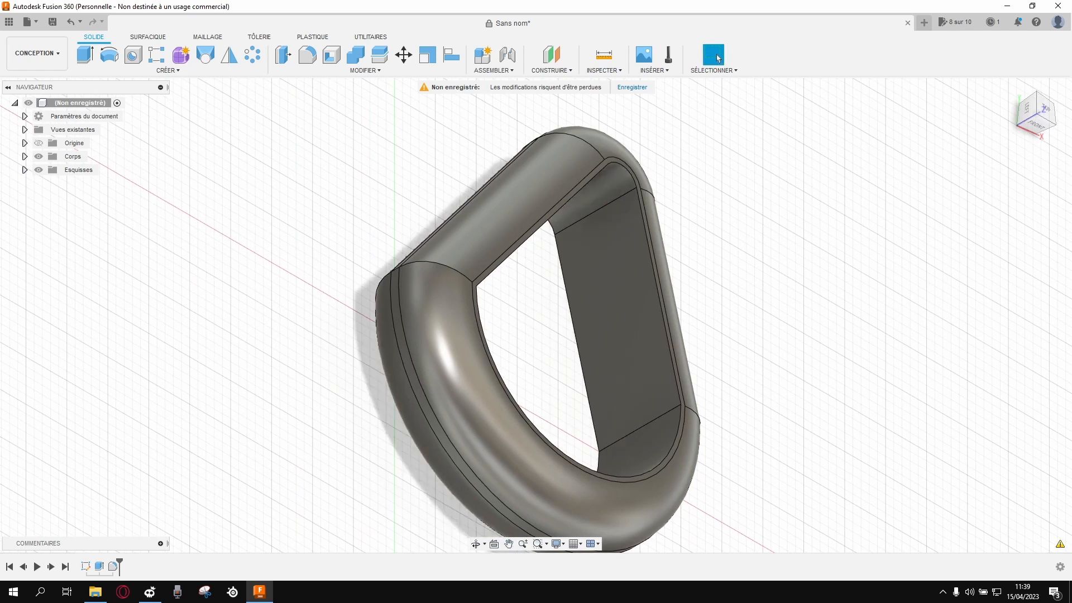
{"action": "middle_click_drag", "start_coordinate": [545, 319], "coordinate": [609, 271], "text": "shift"}
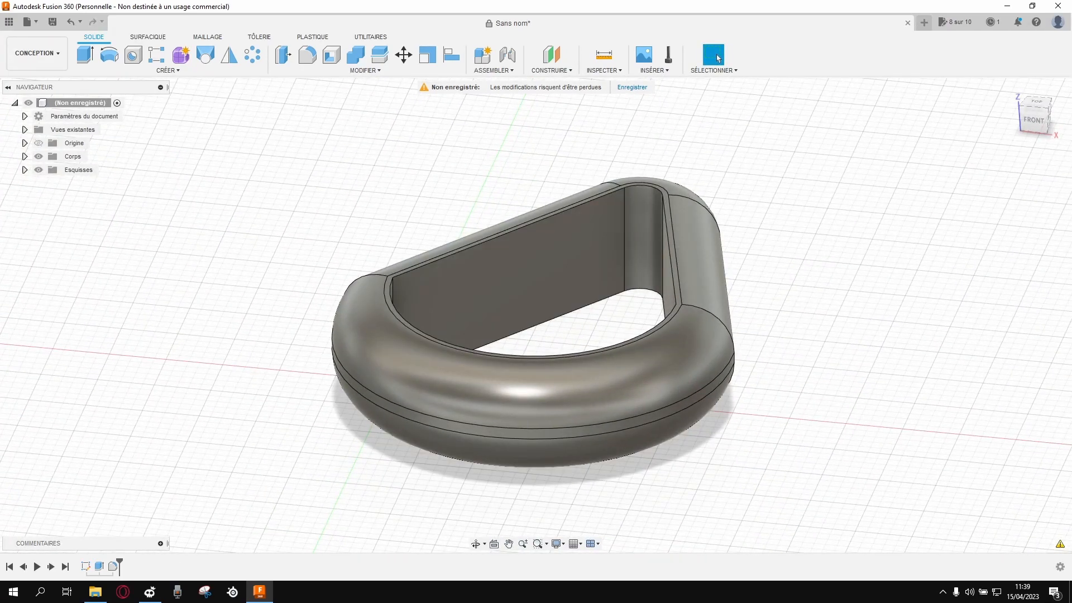
{"action": "middle_click_drag", "start_coordinate": [546, 318], "coordinate": [614, 212], "text": "shift"}
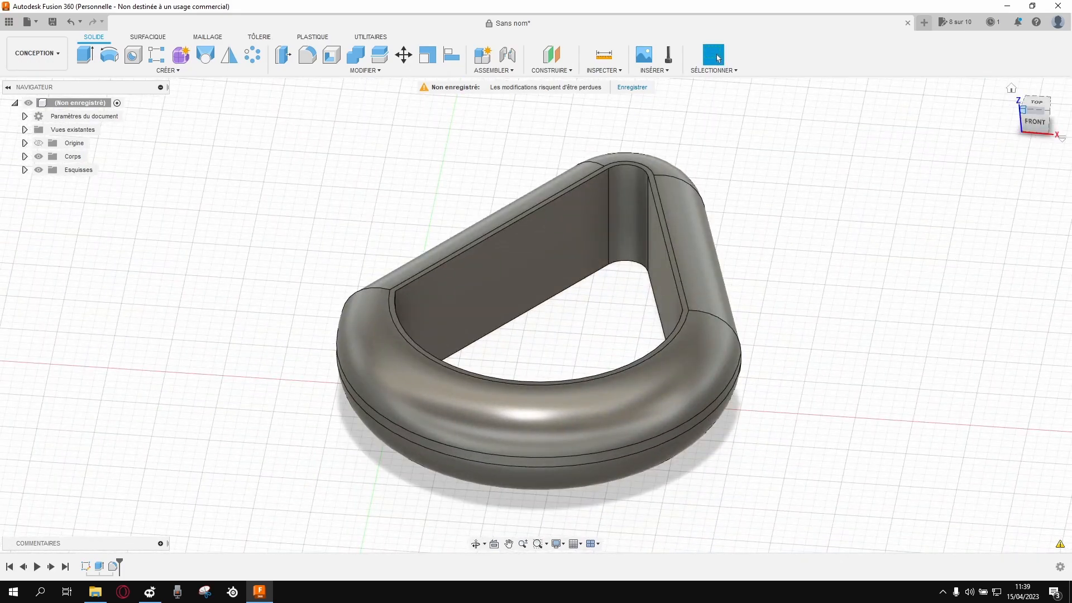
{"action": "left_click", "coordinate": [1023, 109]}
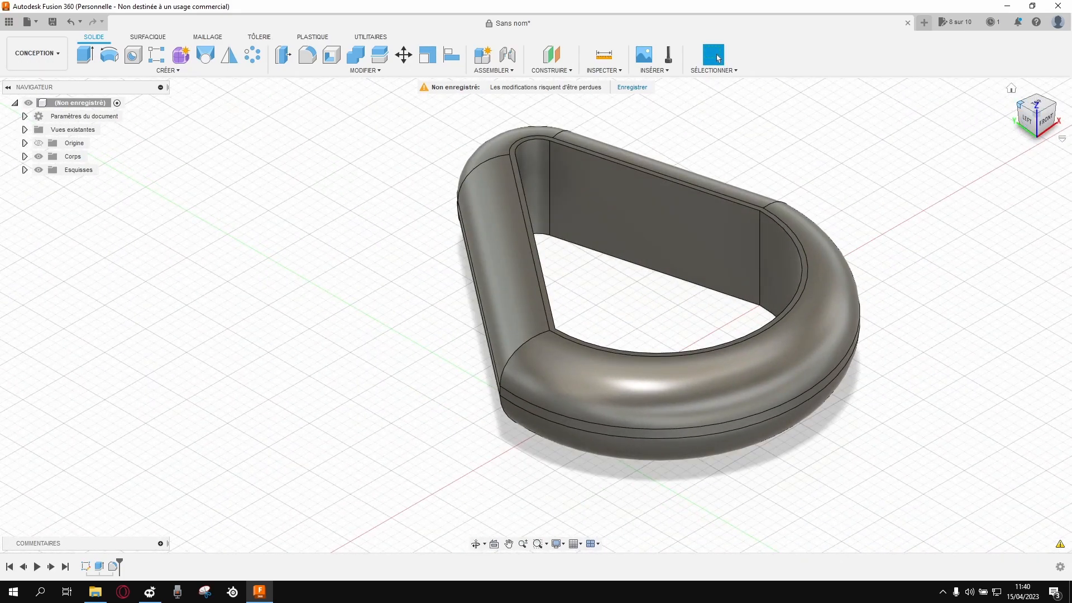
{"action": "left_click", "coordinate": [1021, 105]}
{"action": "middle_click_drag", "start_coordinate": [726, 196], "coordinate": [697, 322]}
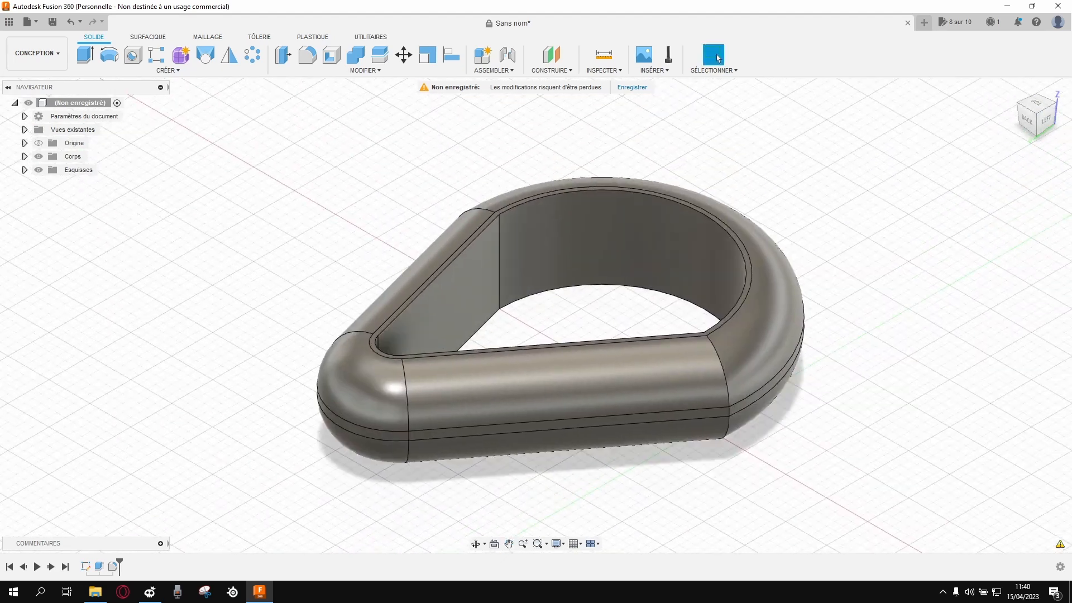
Expand the sketch and body folders in the browser, then hide the ring body Corps1 and show it again.
{"action": "scroll", "coordinate": [533, 308], "scroll_direction": "down", "scroll_amount": 1}
{"action": "scroll", "coordinate": [536, 308], "scroll_direction": "up", "scroll_amount": 1}
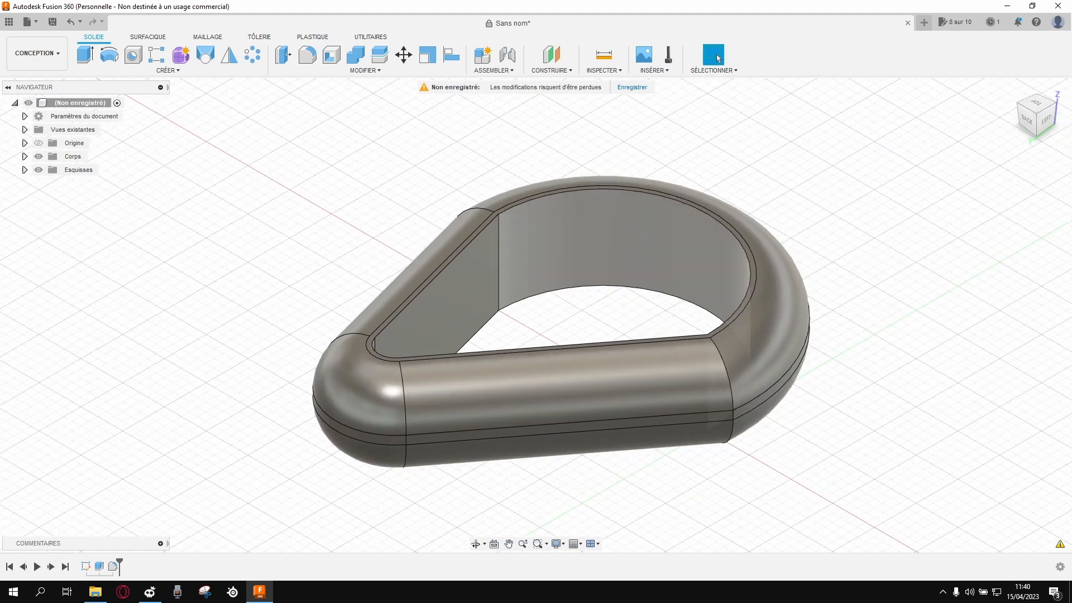
{"action": "middle_click_drag", "start_coordinate": [626, 251], "coordinate": [572, 255]}
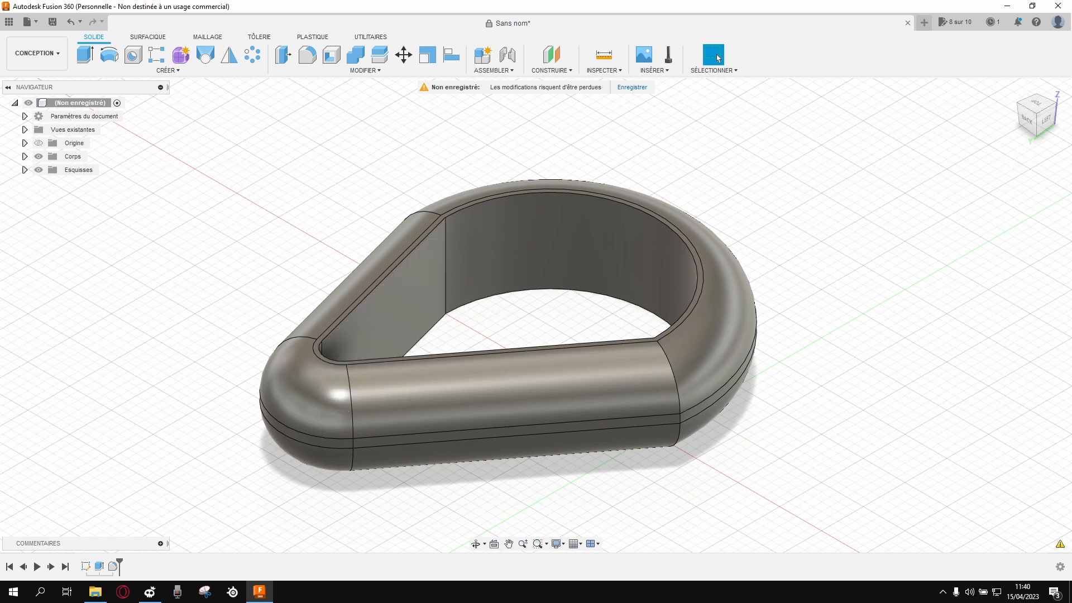
{"action": "left_click", "coordinate": [25, 170]}
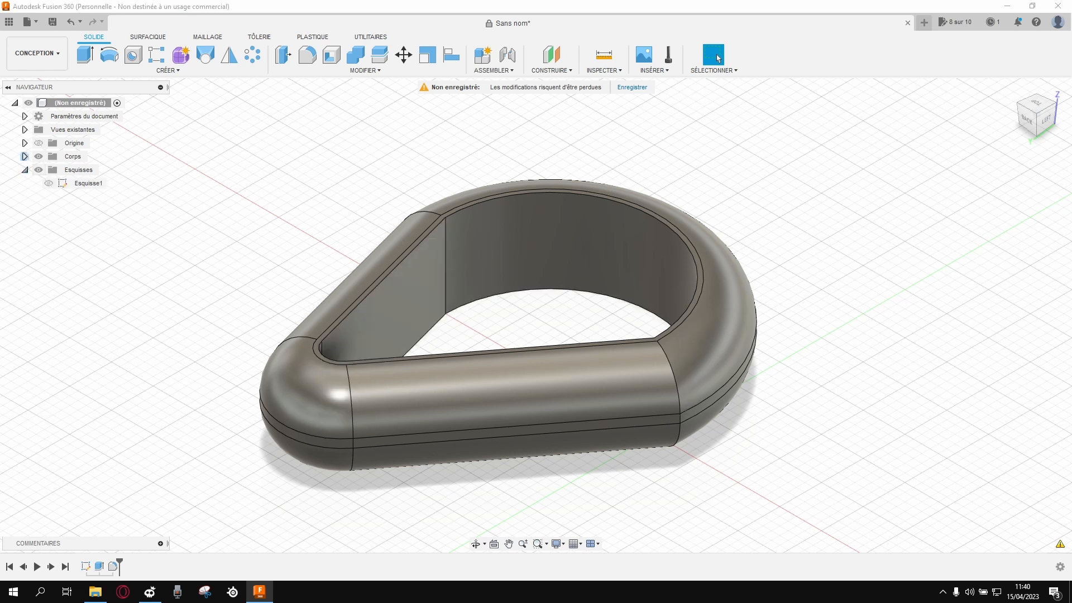
{"action": "left_click", "coordinate": [25, 156]}
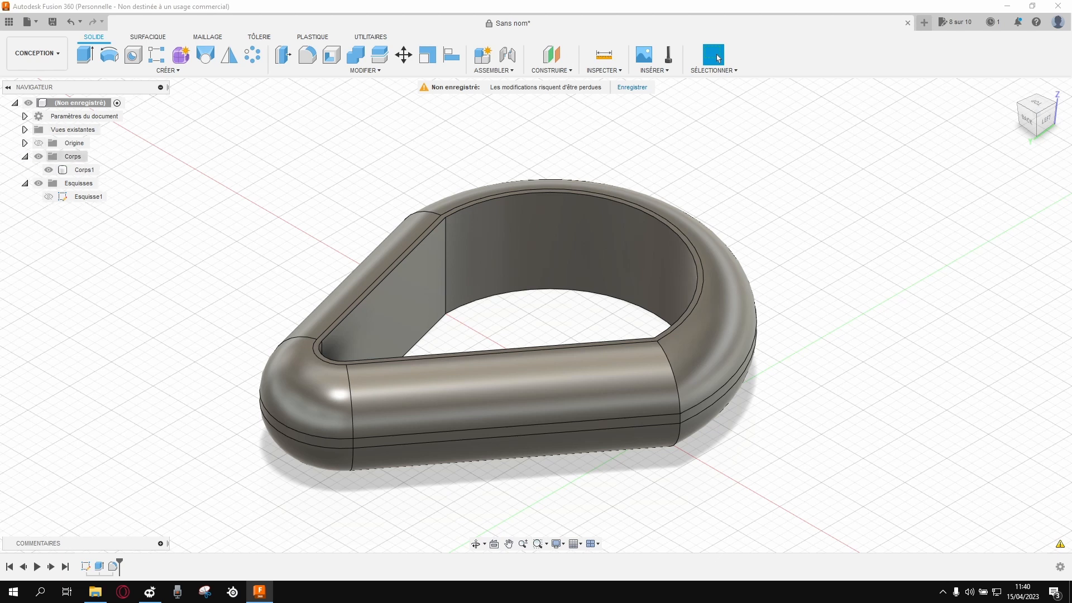
{"action": "left_click", "coordinate": [79, 170]}
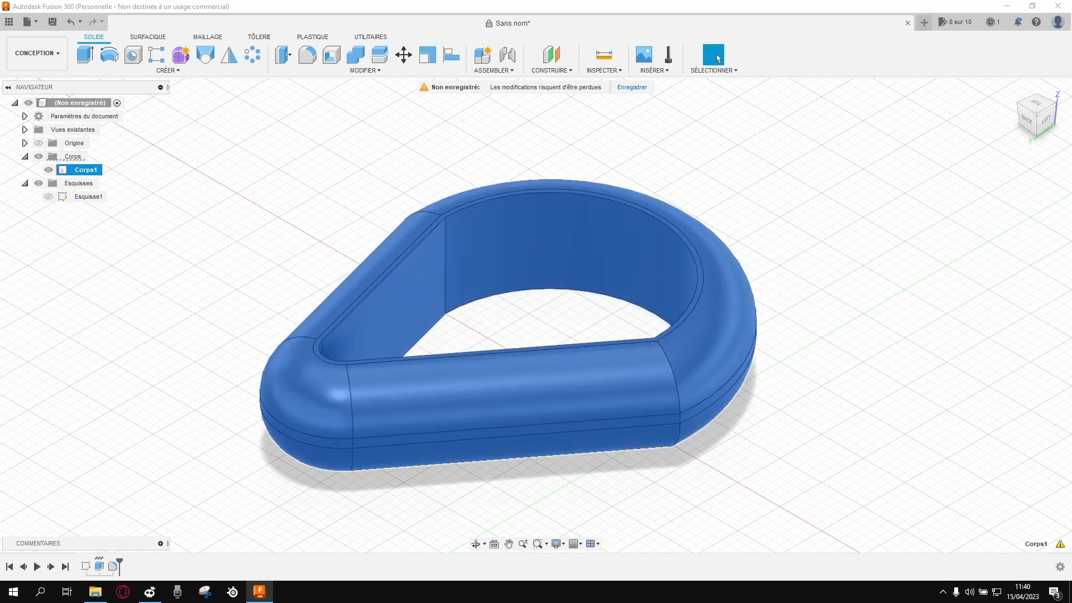
{"action": "left_click", "coordinate": [49, 170]}
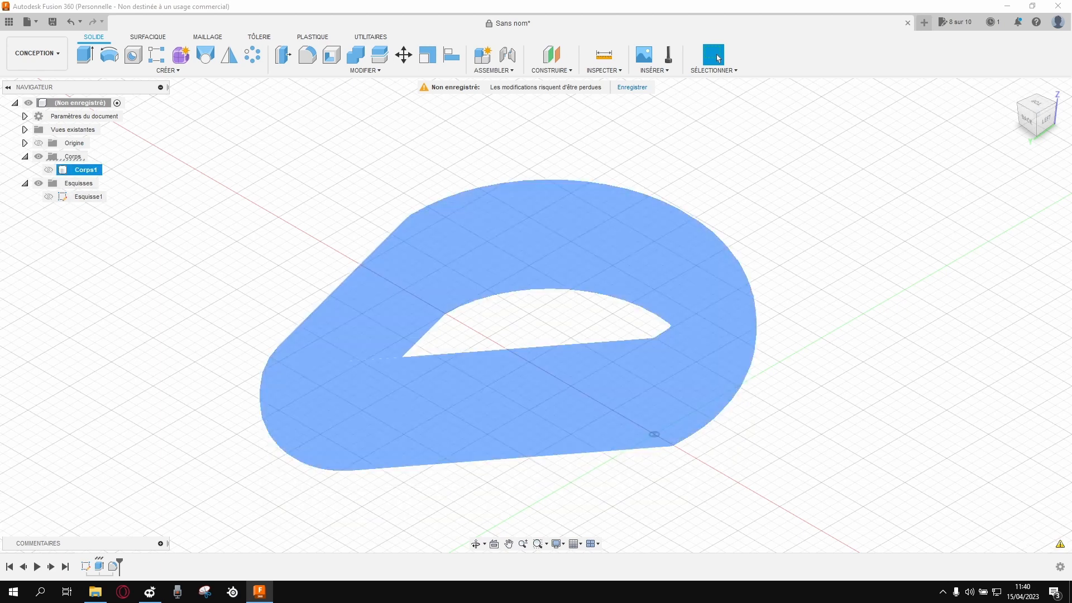
{"action": "left_click", "coordinate": [49, 170]}
{"action": "key", "text": "Escape"}
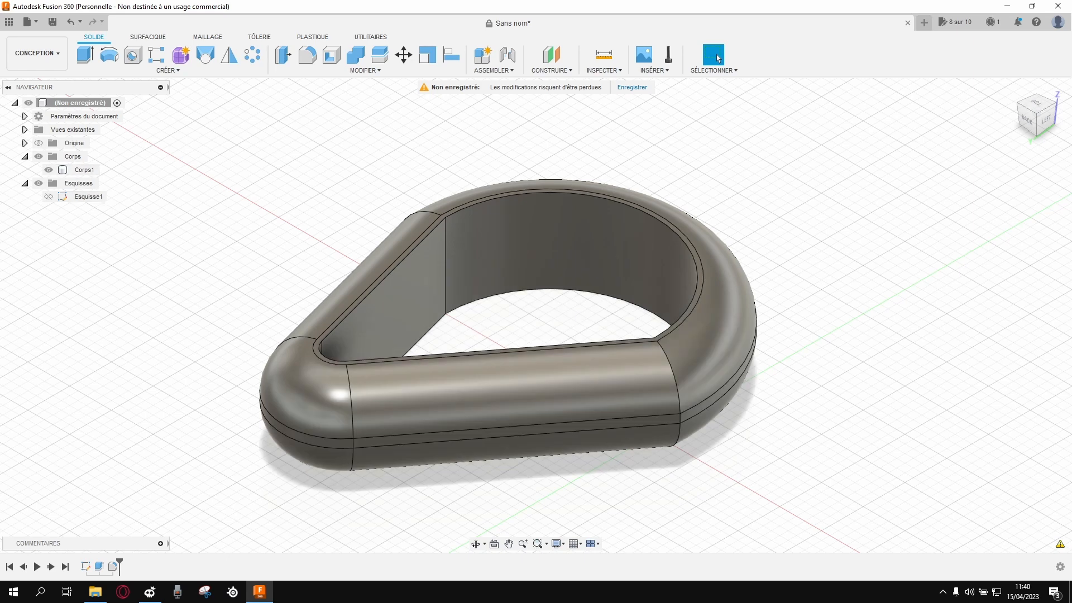
Show the sketch Esquisse1 beneath the ring body and hide it again, twice.
{"action": "left_click", "coordinate": [84, 197]}
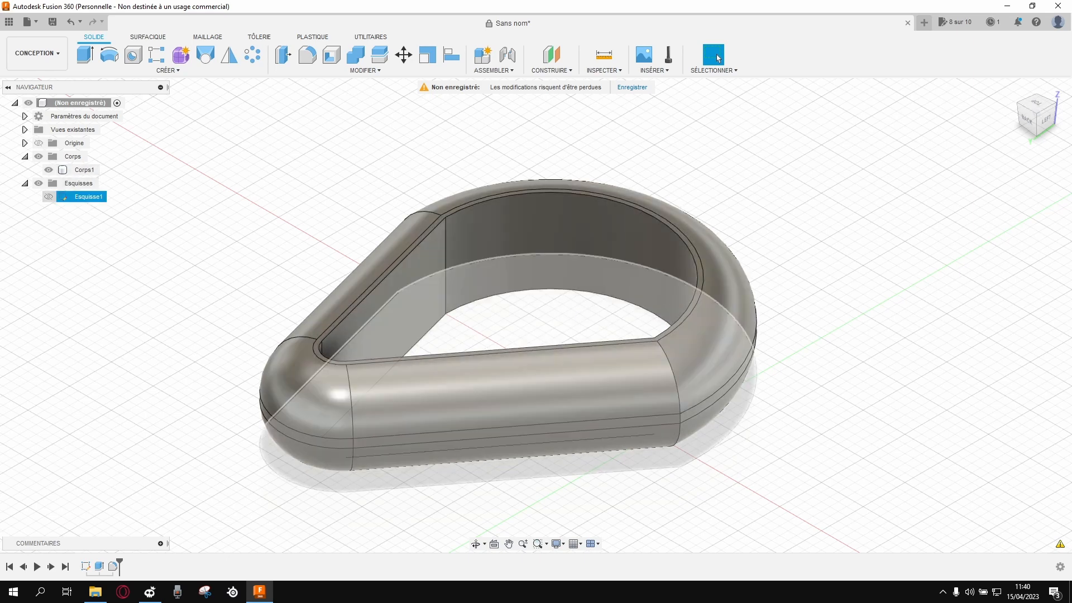
{"action": "left_click", "coordinate": [48, 196]}
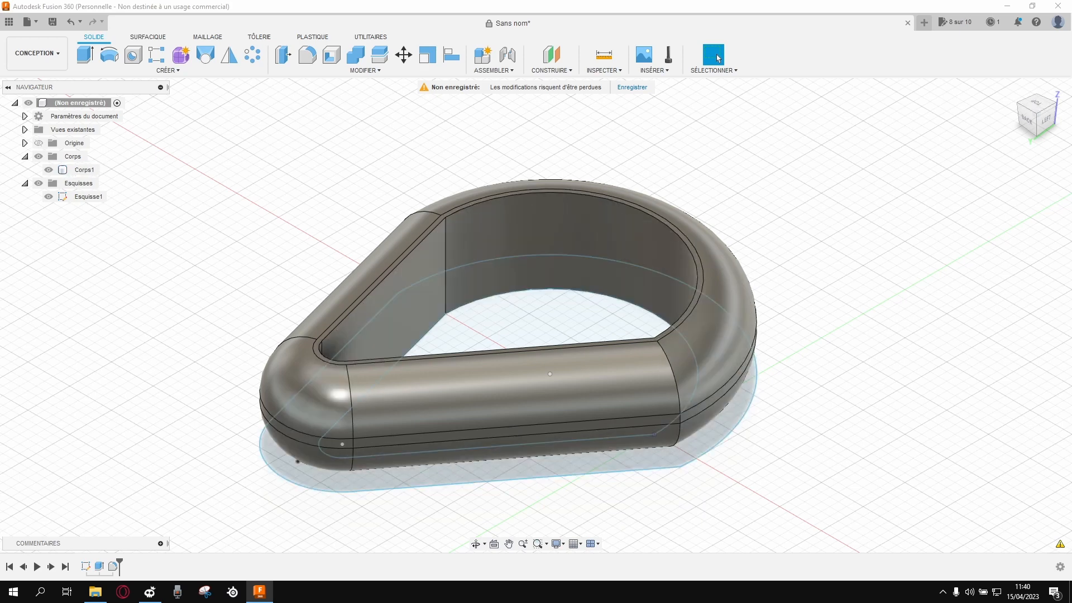
{"action": "left_click", "coordinate": [49, 196]}
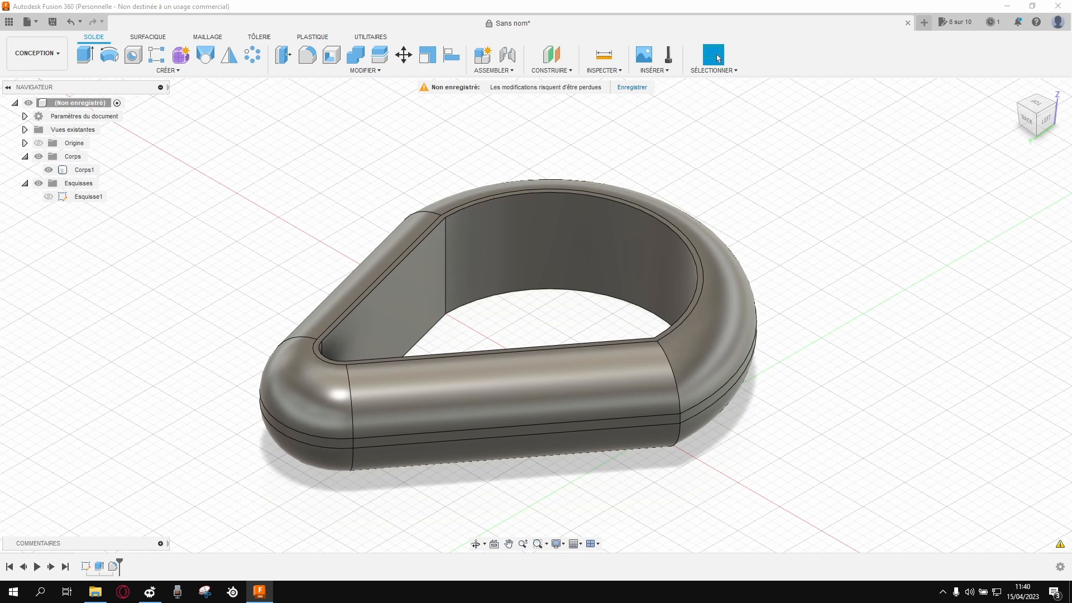
{"action": "left_click", "coordinate": [48, 197]}
{"action": "left_click", "coordinate": [84, 169]}
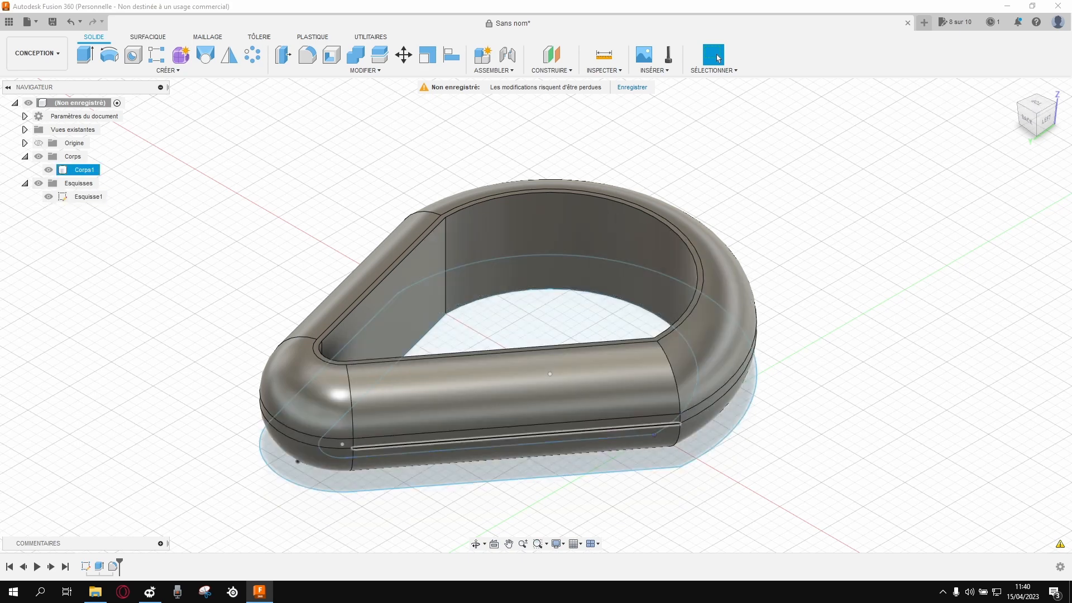
{"action": "left_click", "coordinate": [49, 197]}
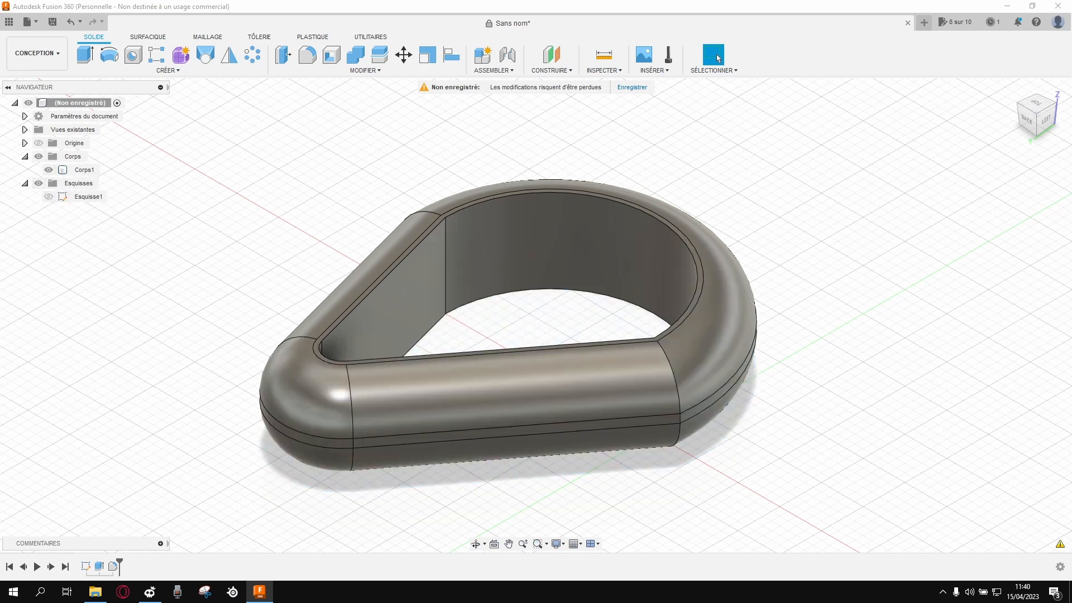
Hide all bodies at once using the visibility of the Corps folder and show them again.
{"action": "left_click", "coordinate": [39, 156]}
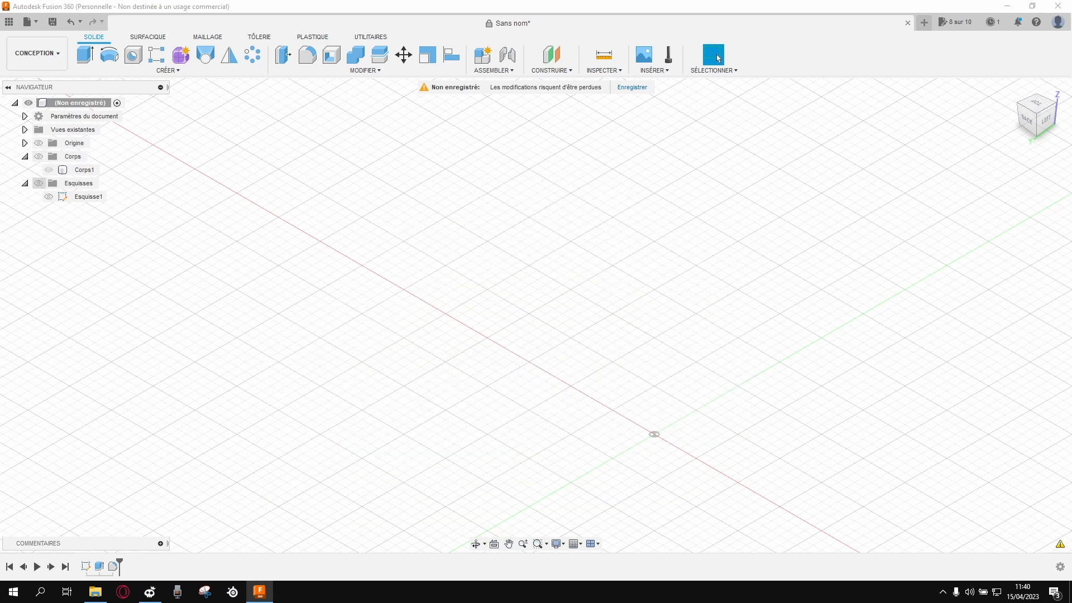
{"action": "left_click", "coordinate": [39, 183]}
{"action": "left_click", "coordinate": [39, 157]}
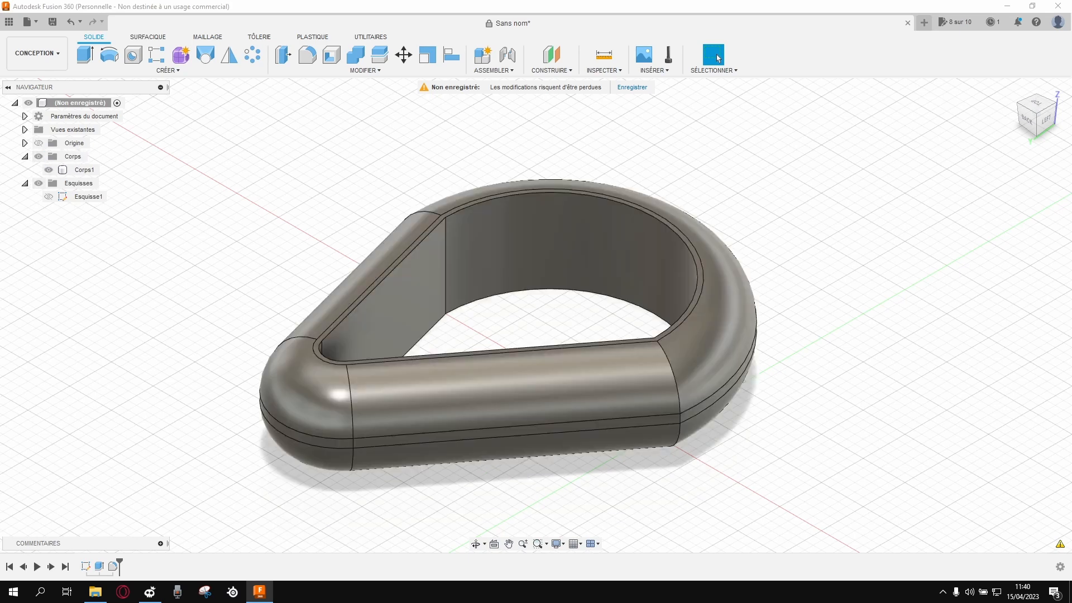